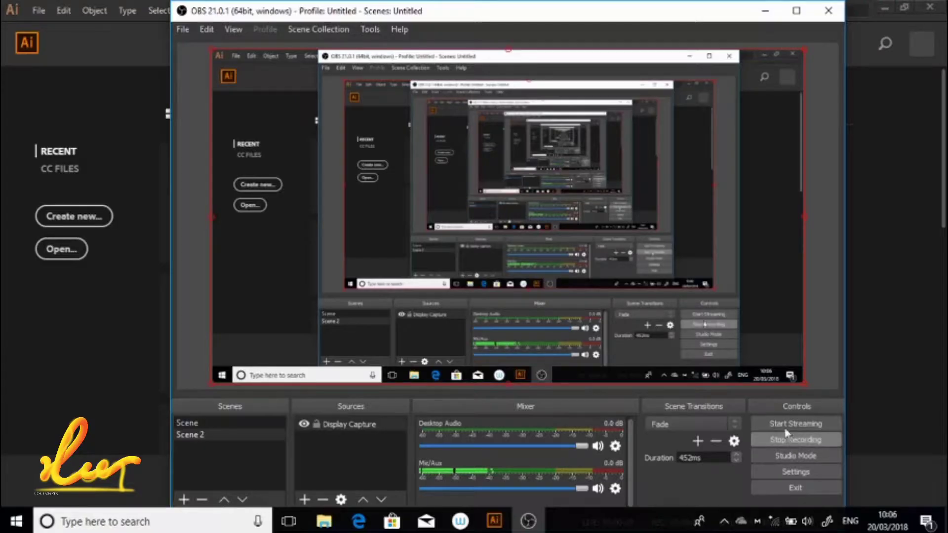
- Create a new Web 1024x1280 document and pan the artboard into view
left_click(766, 14)
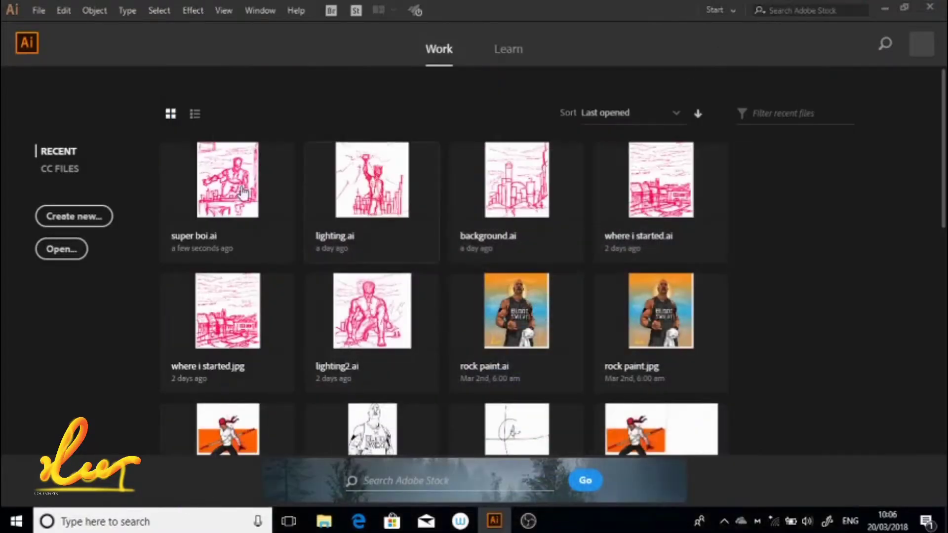
left_click(99, 217)
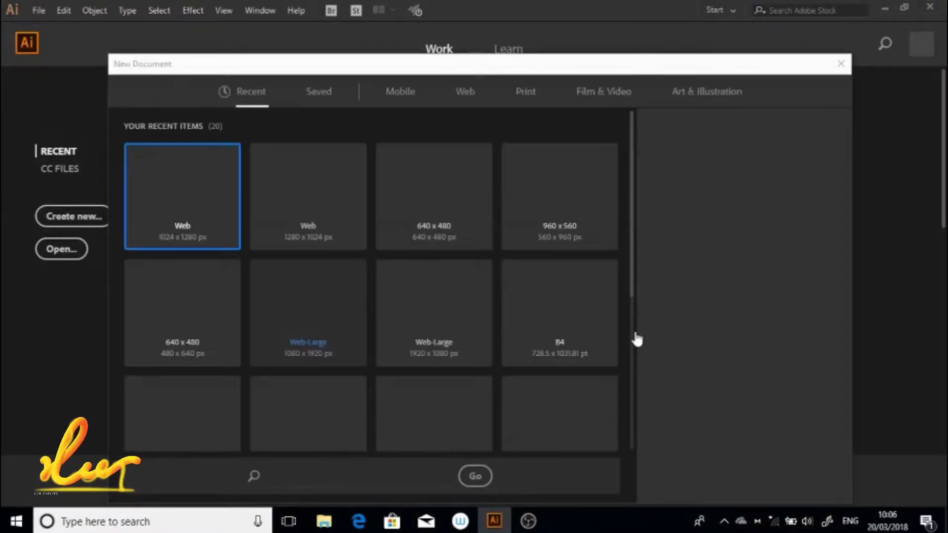
left_click(760, 480)
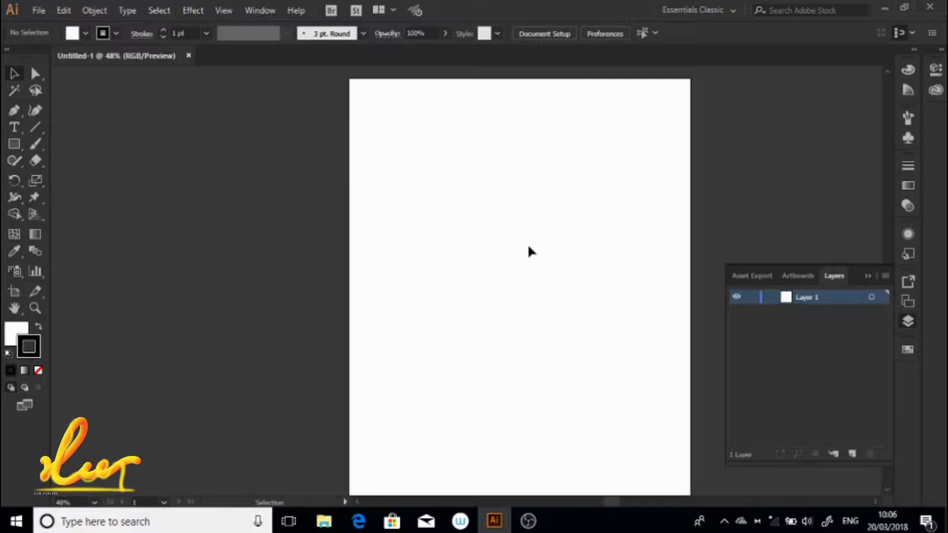
key("h")
left_click_drag(536, 231, 504, 208)
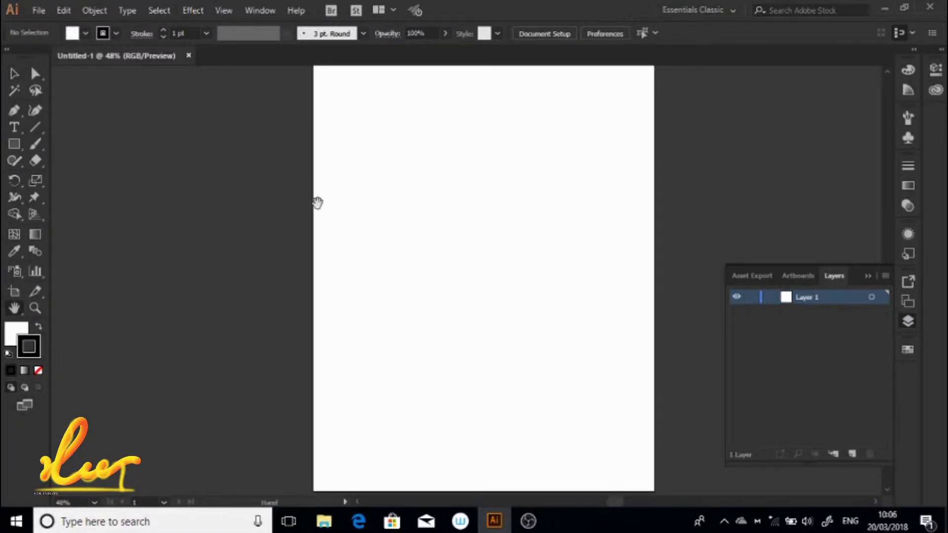
- Create a 2 pt calligraphic brush with size set to Pressure
left_click(363, 33)
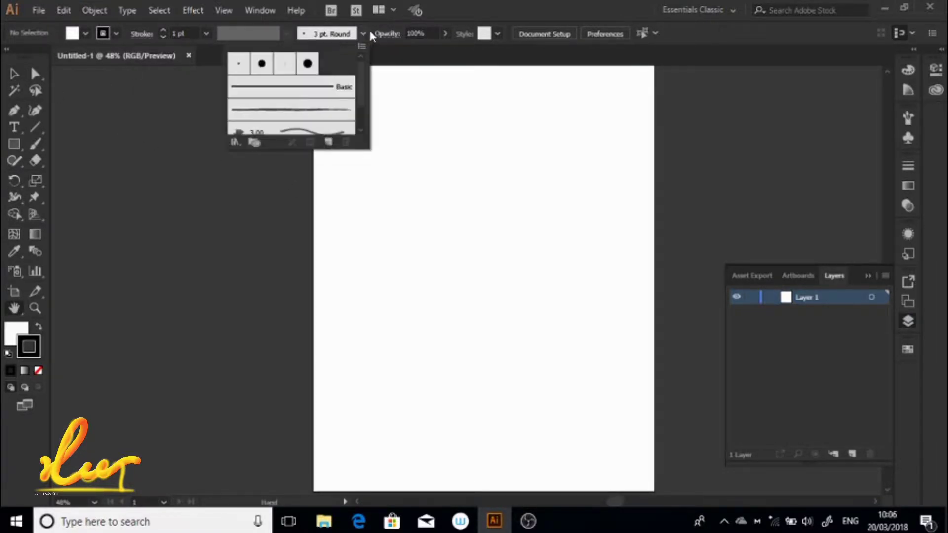
left_click(324, 118)
left_click(328, 143)
left_click(438, 360)
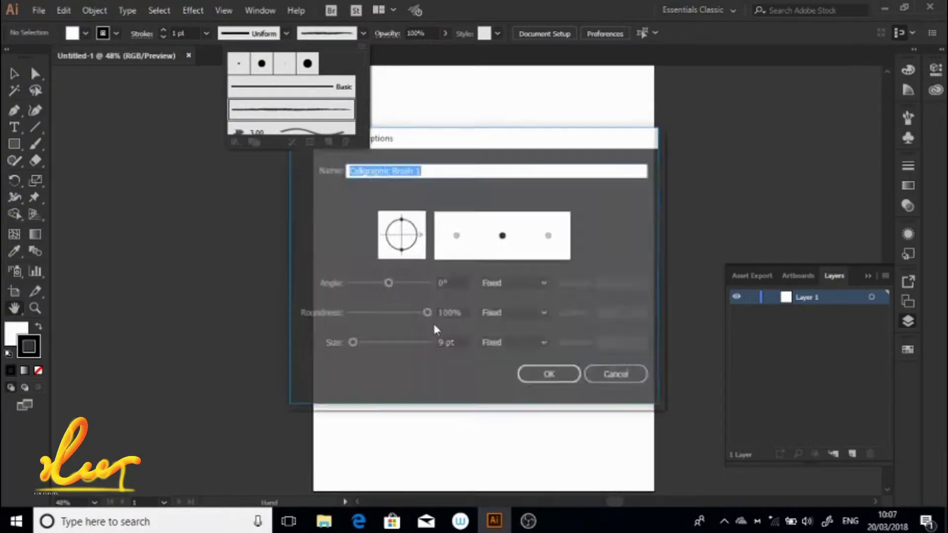
left_click_drag(352, 343, 350, 343)
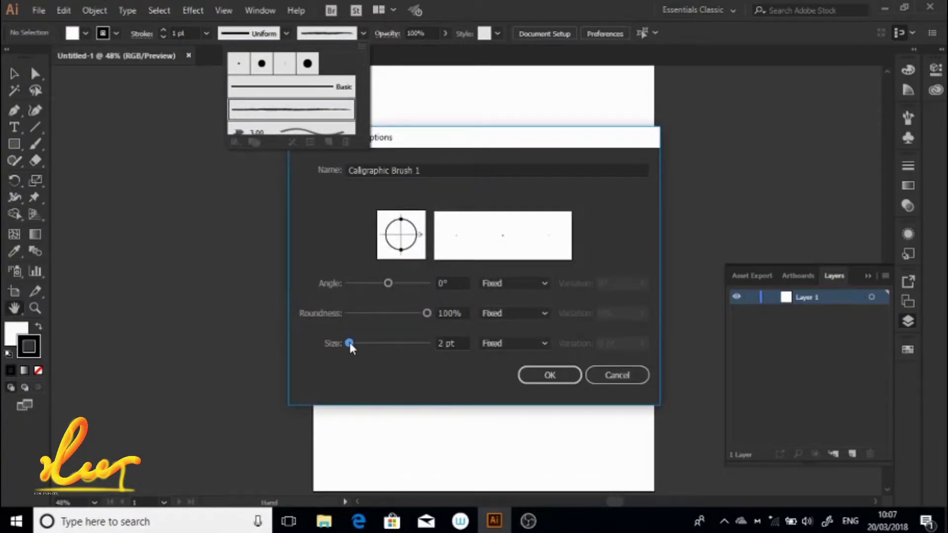
left_click(540, 344)
left_click(509, 390)
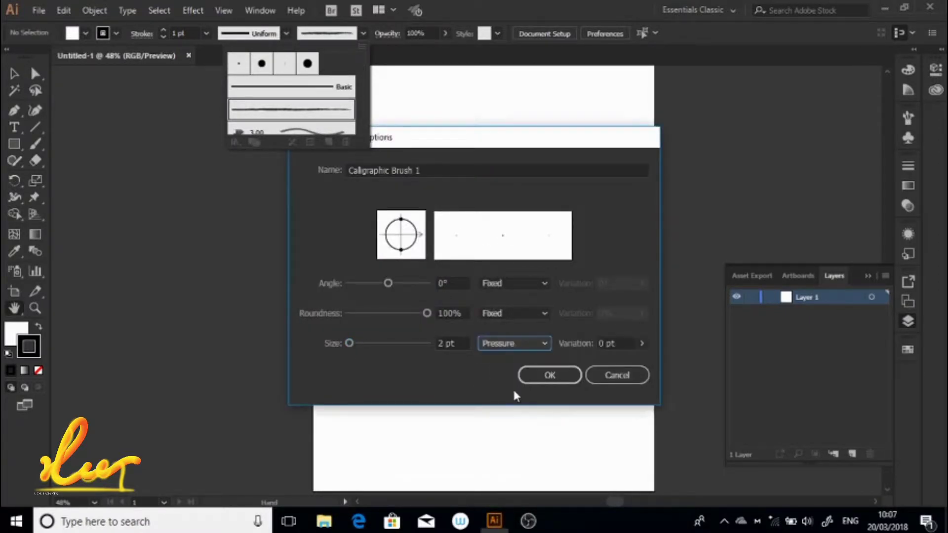
left_click(642, 343)
key("Return")
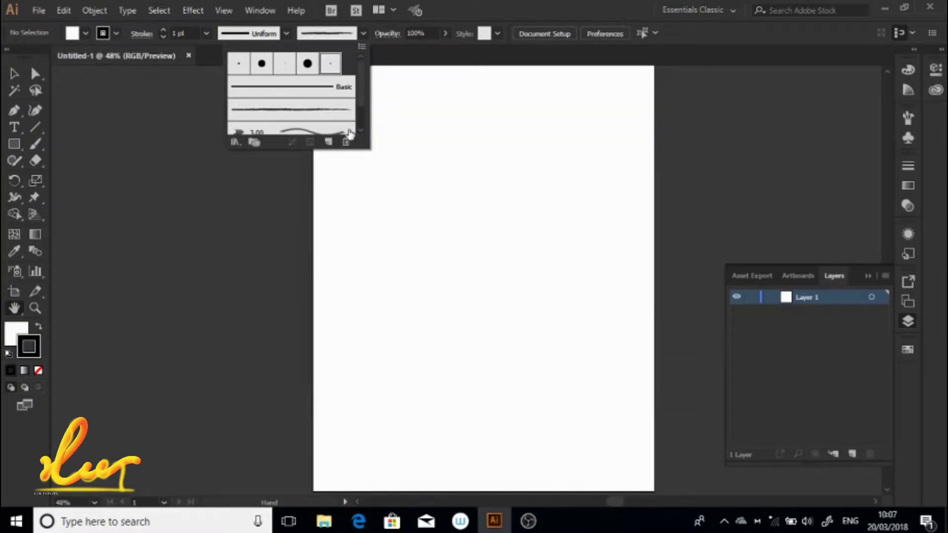
- Create a second calligraphic brush of about 4 pt with pressure-controlled size
left_click(328, 142)
left_click(440, 359)
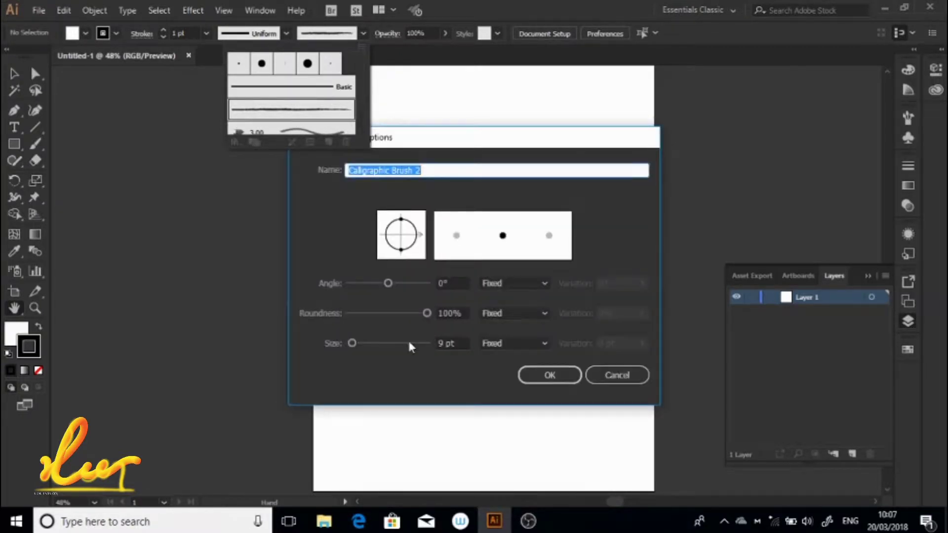
left_click_drag(352, 343, 350, 343)
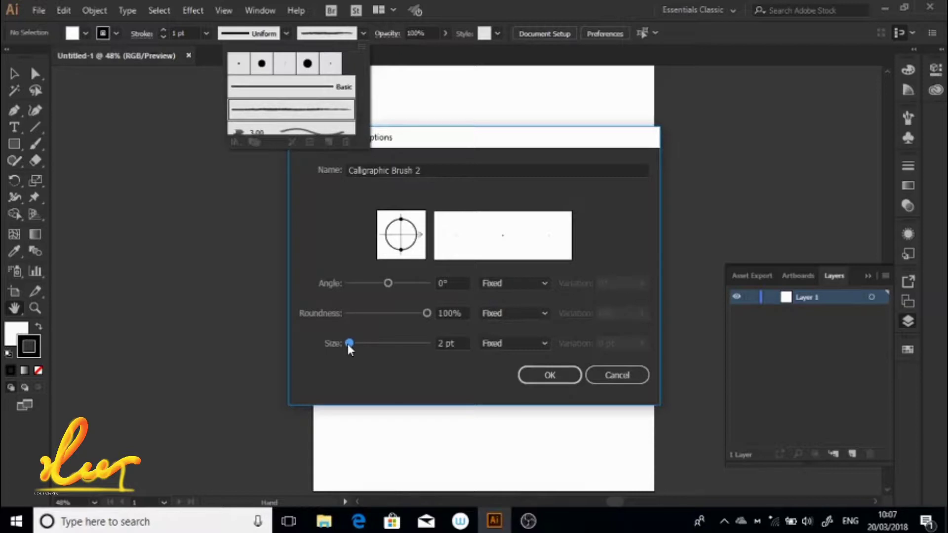
left_click_drag(348, 343, 350, 344)
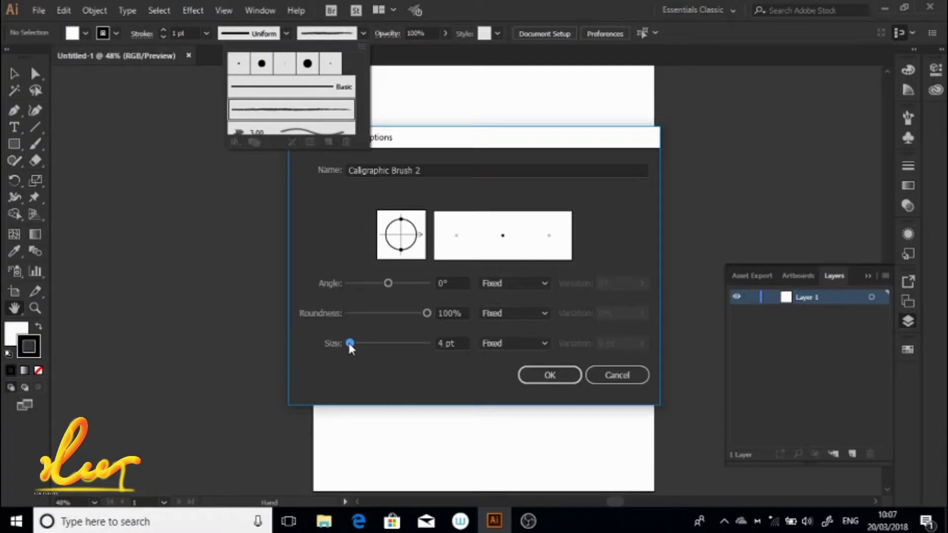
left_click(532, 344)
left_click(505, 389)
left_click(642, 343)
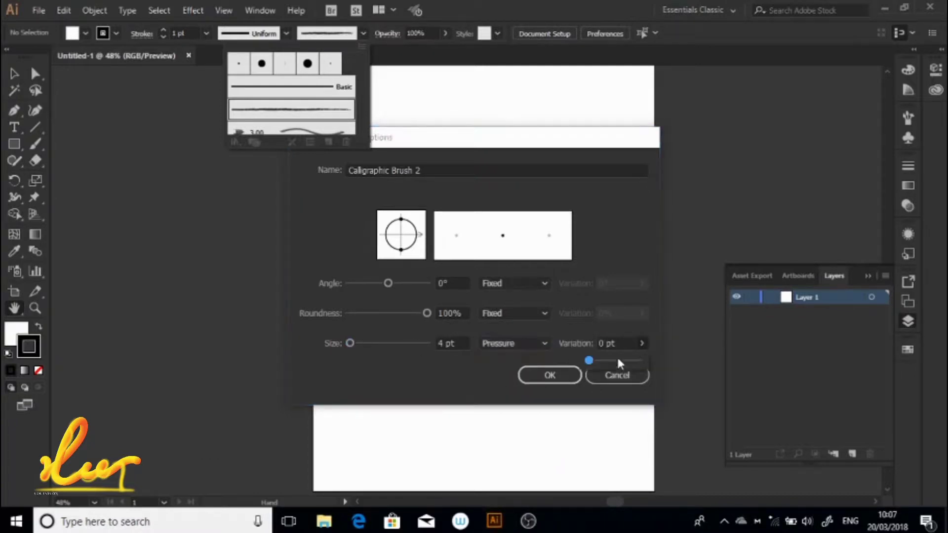
left_click(560, 377)
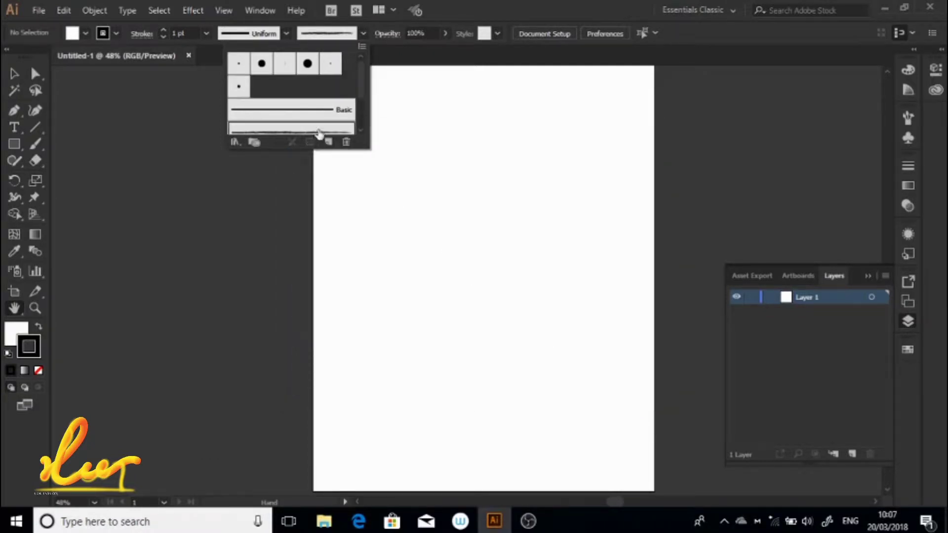
- Create a 1 pt pressure-sensitive calligraphic brush and make it the active brush
left_click(329, 143)
left_click(431, 361)
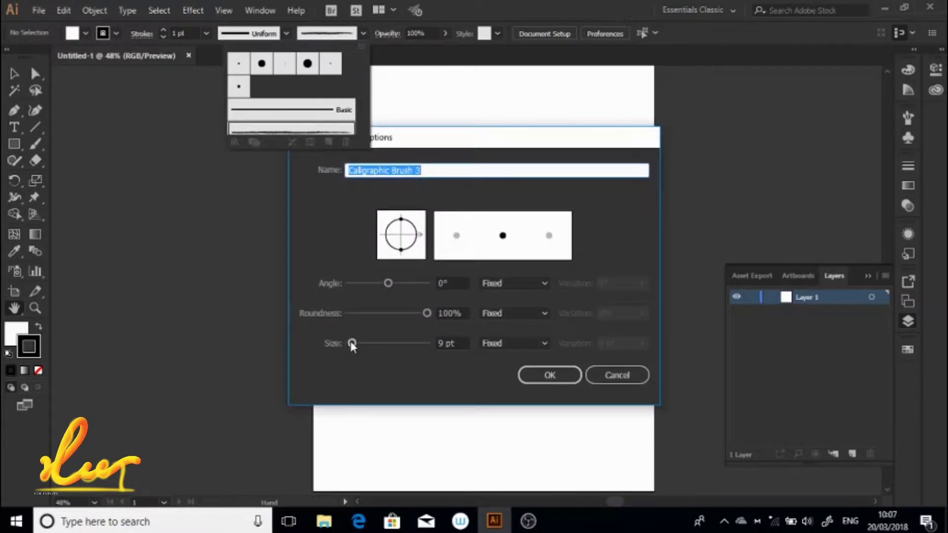
left_click_drag(352, 344, 349, 342)
left_click(445, 343)
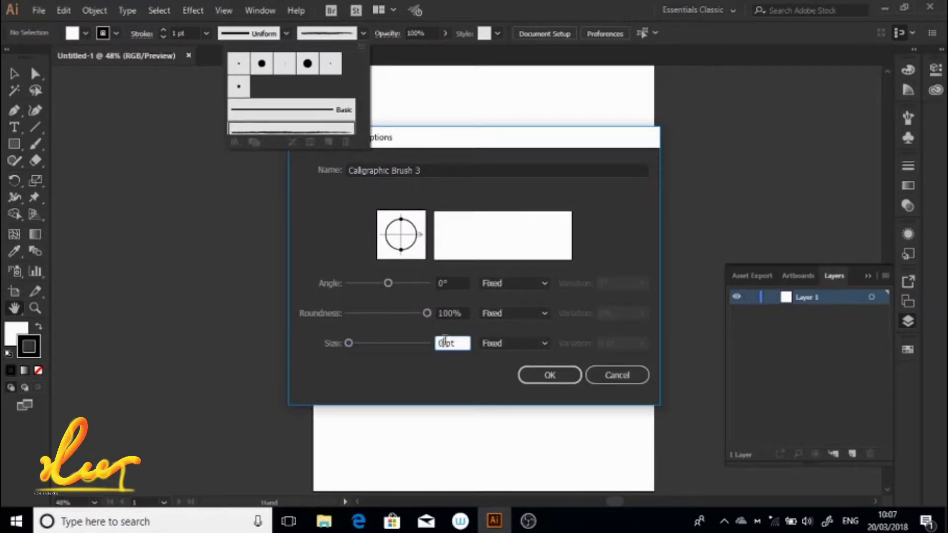
type("1")
left_click(514, 344)
left_click(510, 388)
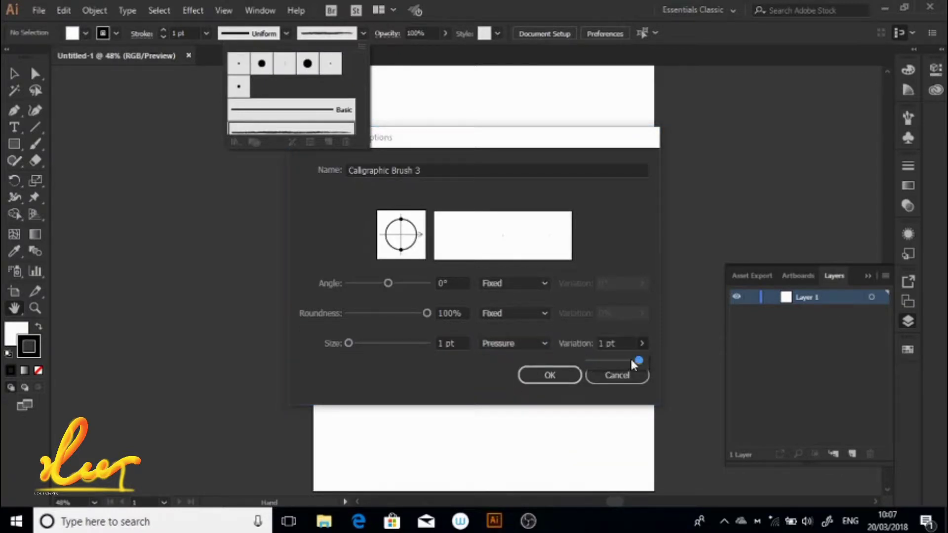
left_click(552, 376)
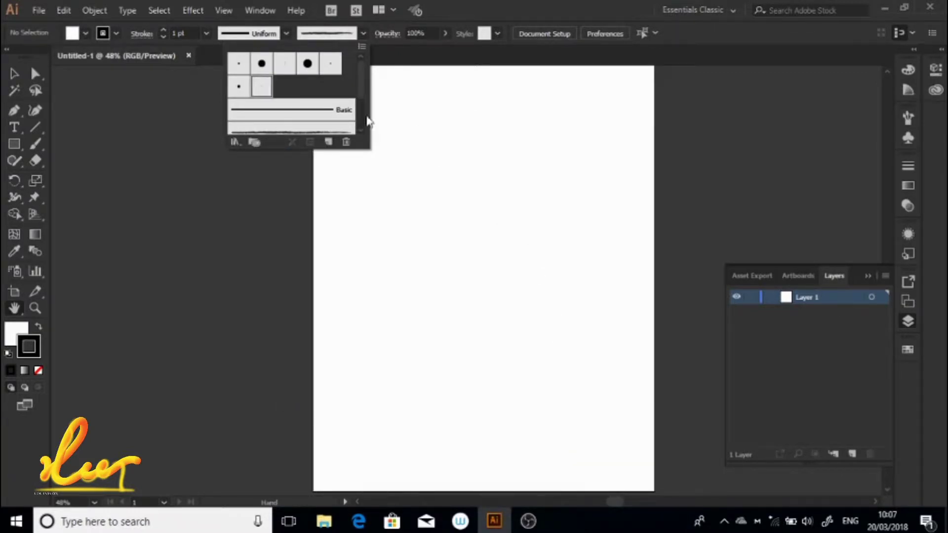
left_click(330, 71)
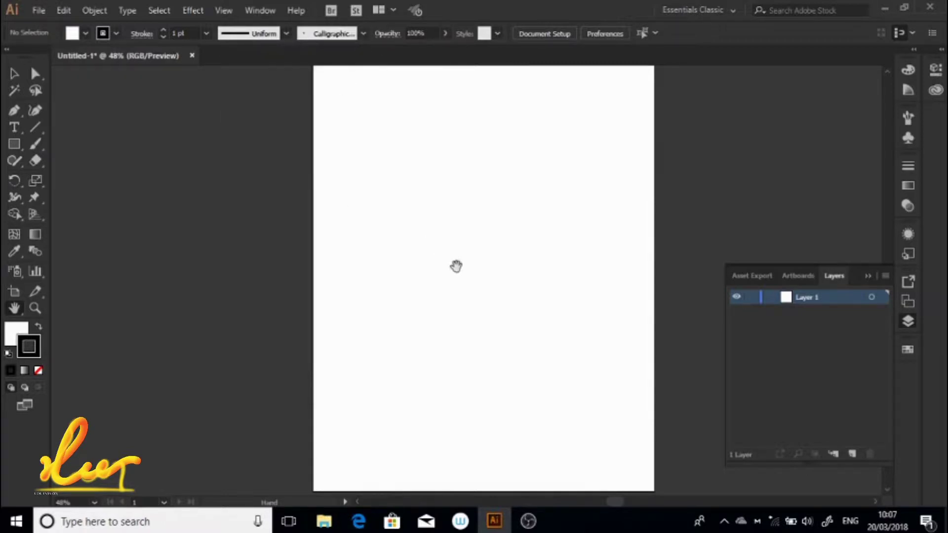
- Set the stroke colour to a fully saturated pink
left_click_drag(455, 265, 443, 267)
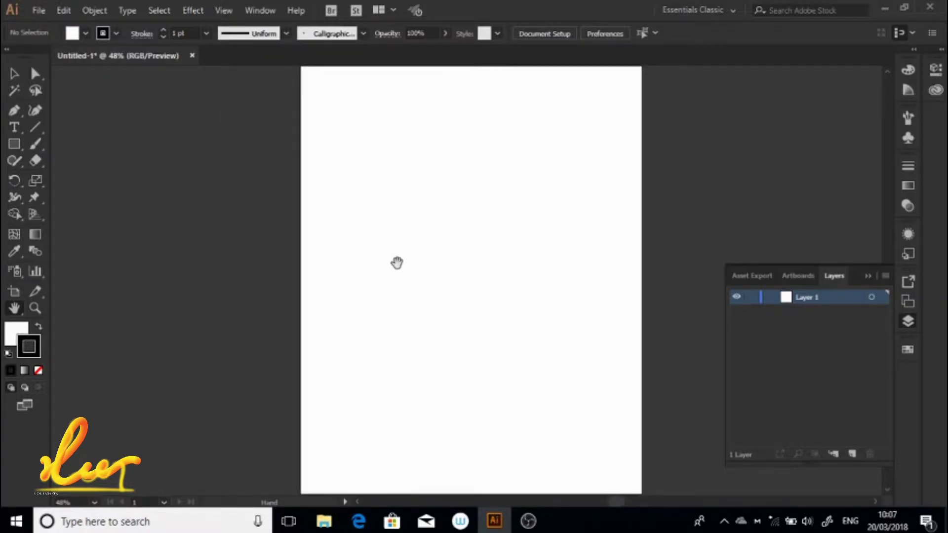
double_click(29, 346)
left_click_drag(659, 244, 660, 176)
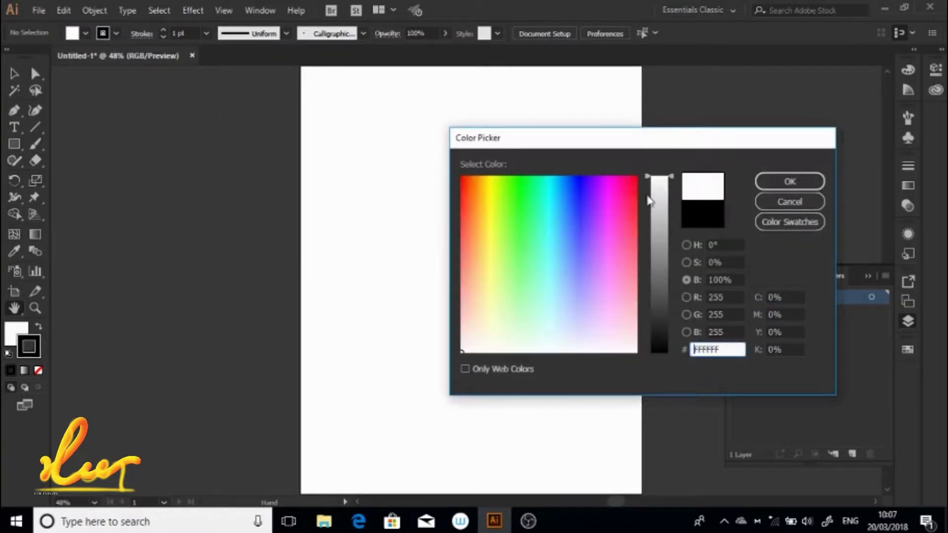
left_click(622, 184)
left_click(790, 181)
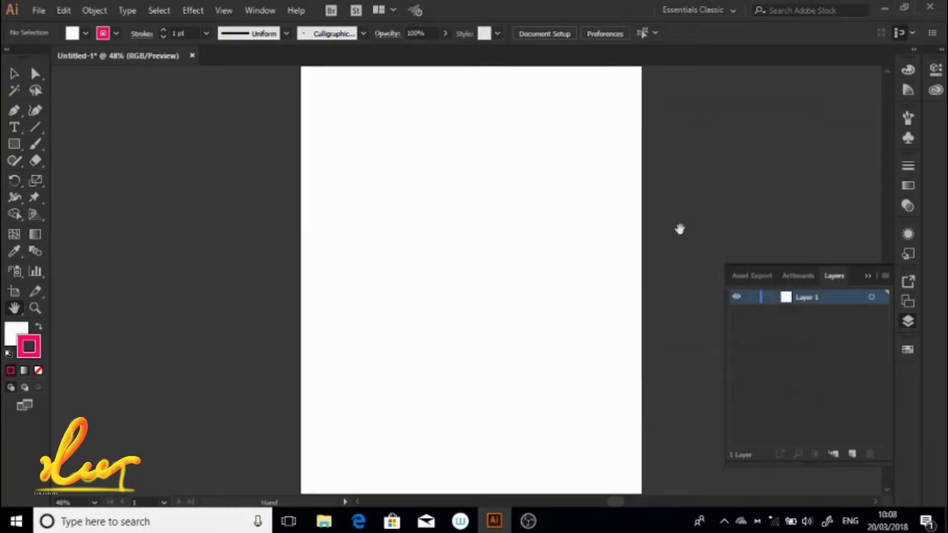
double_click(29, 346)
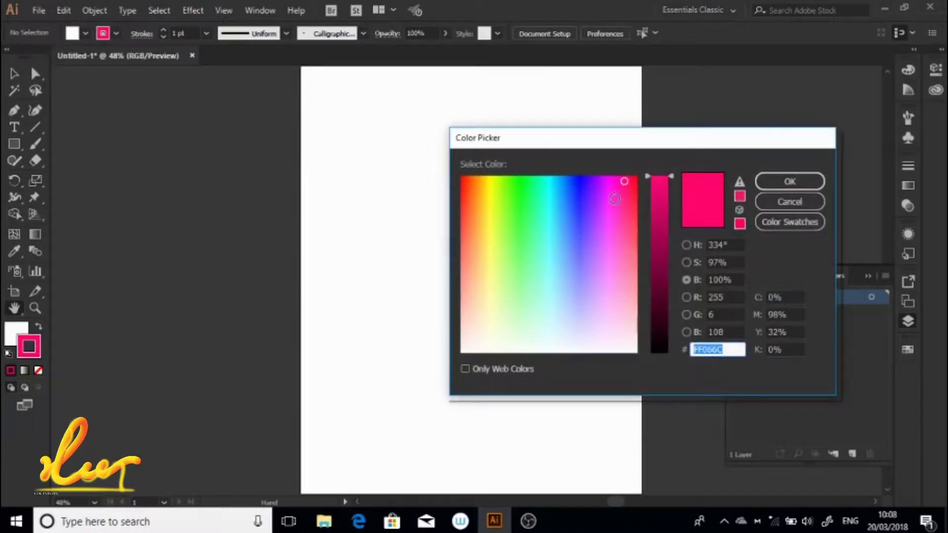
left_click_drag(627, 180, 640, 171)
left_click(786, 182)
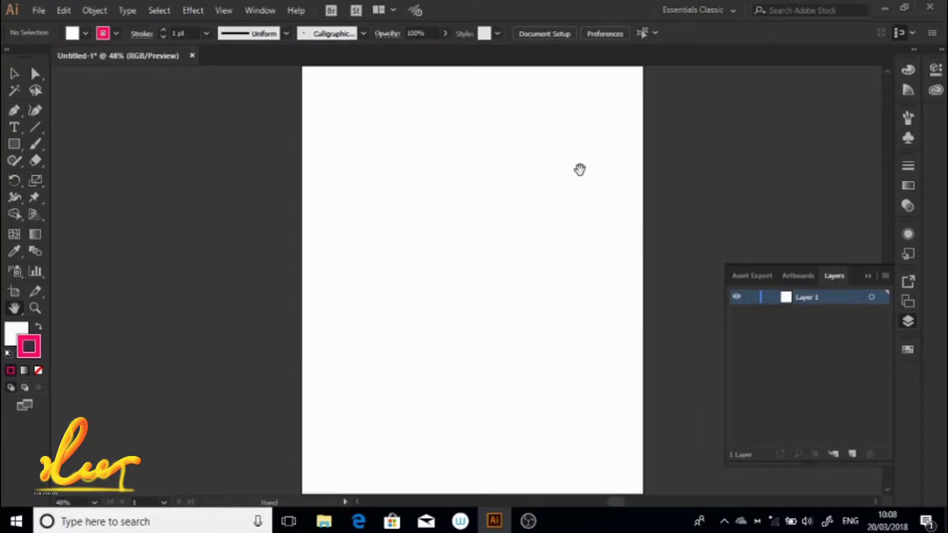
- Frame the blank artboard with zoom and pan, and activate the Paintbrush tool
key("ctrl+minus")
key("ctrl+plus")
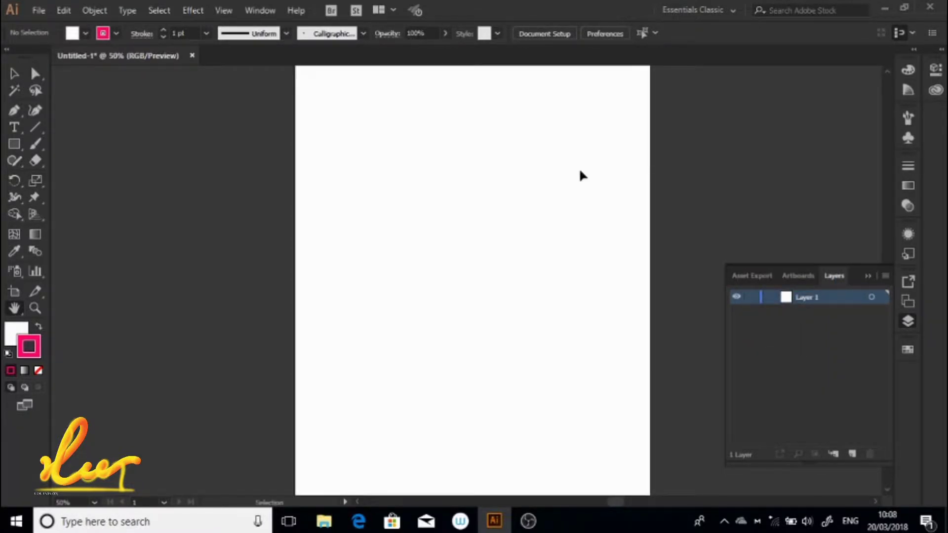
key("ctrl+minus")
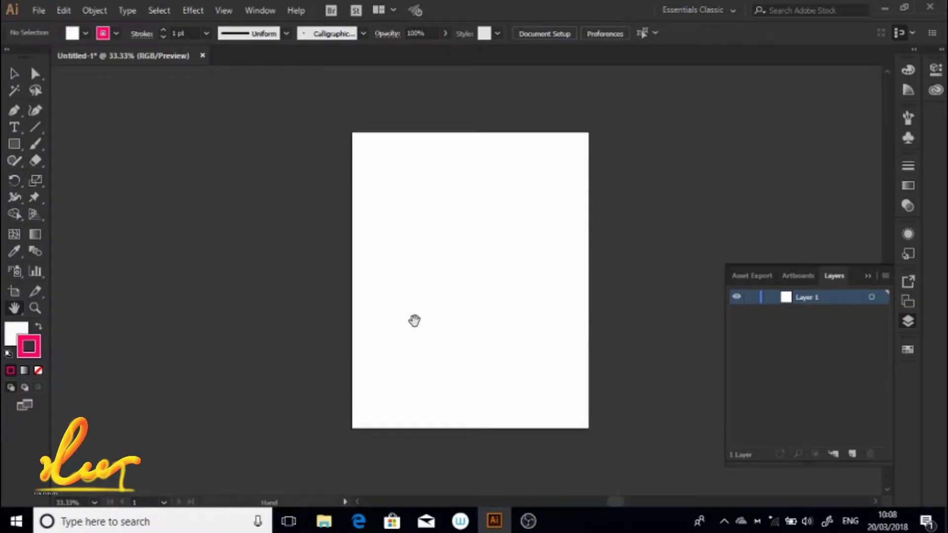
key("ctrl+plus")
key("ctrl+minus")
key("ctrl+plus")
key("ctrl+minus")
key("ctrl+plus")
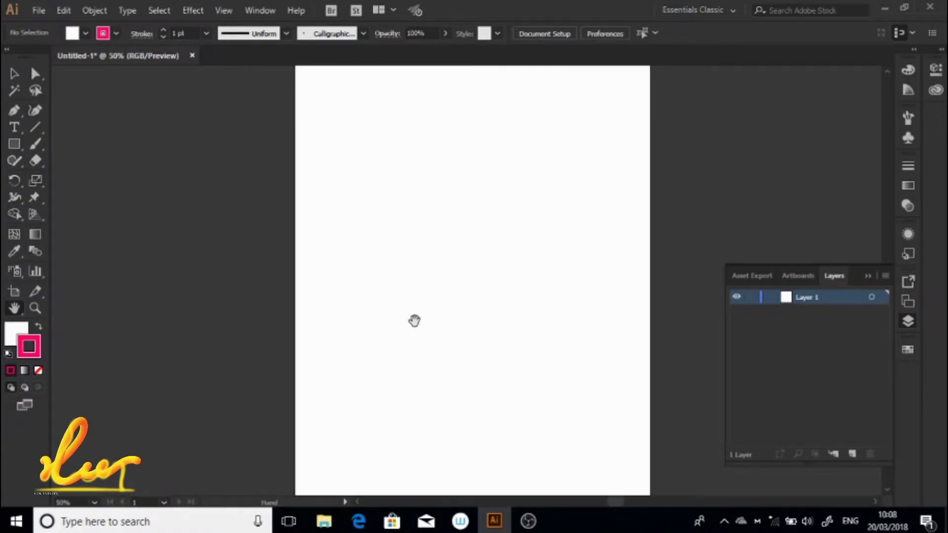
left_click_drag(482, 341, 481, 306)
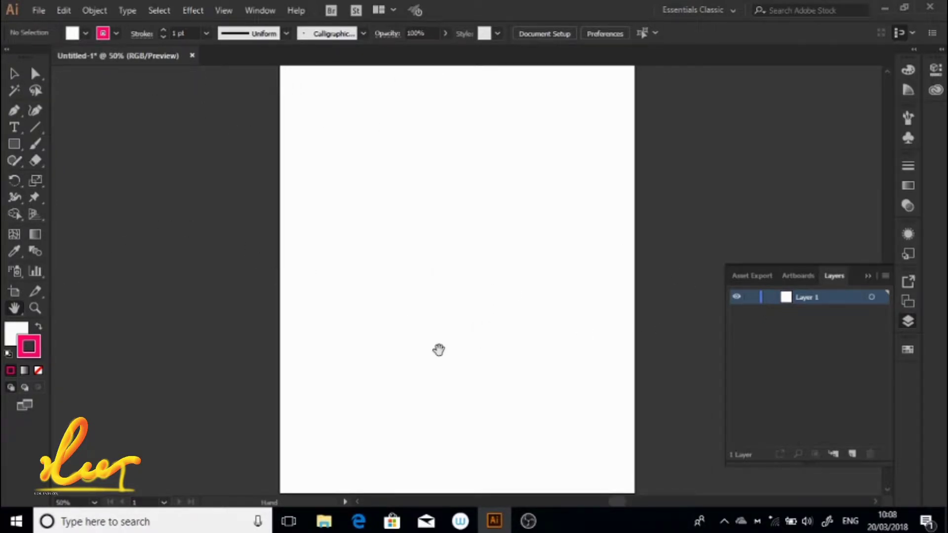
key("b")
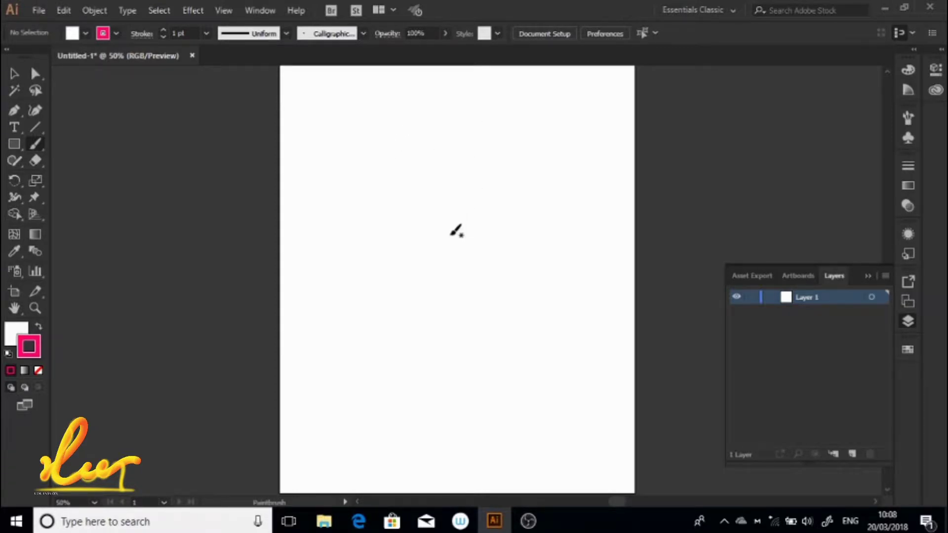
- Sketch the head oval and a first line toward the lower right, undoing bad strokes
left_click_drag(473, 211, 482, 252)
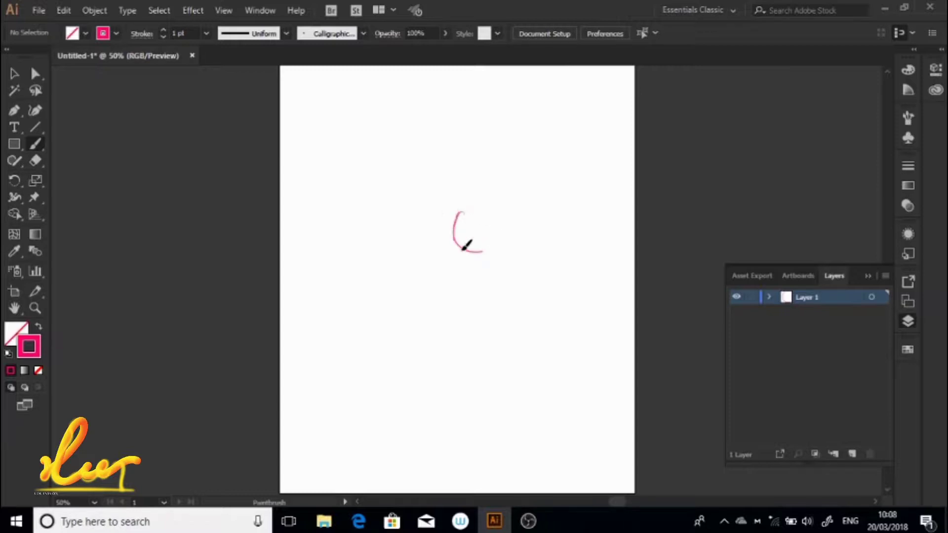
mouse_move(473, 211)
left_mouse_down()
mouse_move(481, 243)
mouse_move(463, 210)
mouse_move(487, 229)
mouse_move(465, 247)
mouse_move(457, 239)
mouse_move(466, 208)
mouse_move(470, 239)
mouse_move(485, 237)
mouse_move(455, 241)
mouse_move(493, 243)
mouse_move(457, 232)
mouse_move(465, 266)
left_mouse_up()
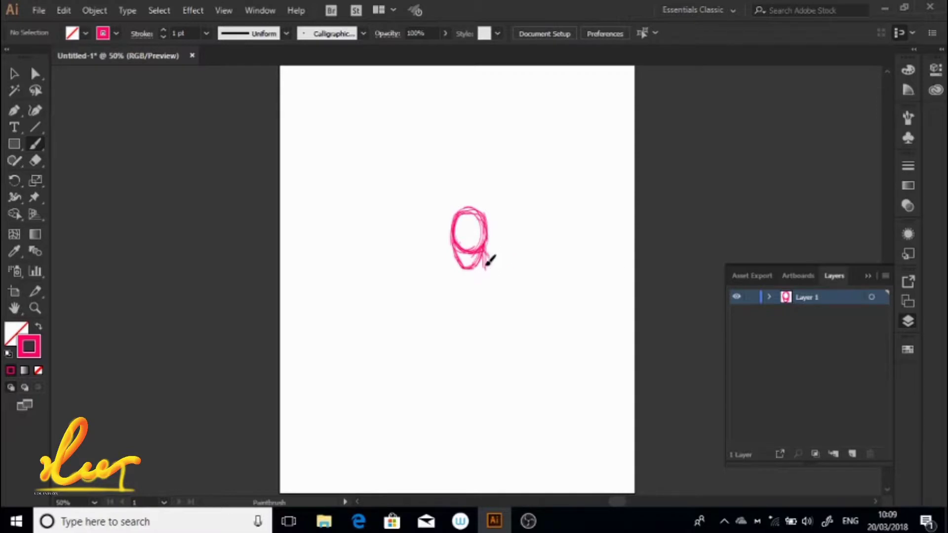
mouse_move(488, 263)
left_mouse_down()
mouse_move(568, 299)
mouse_move(554, 325)
left_mouse_up()
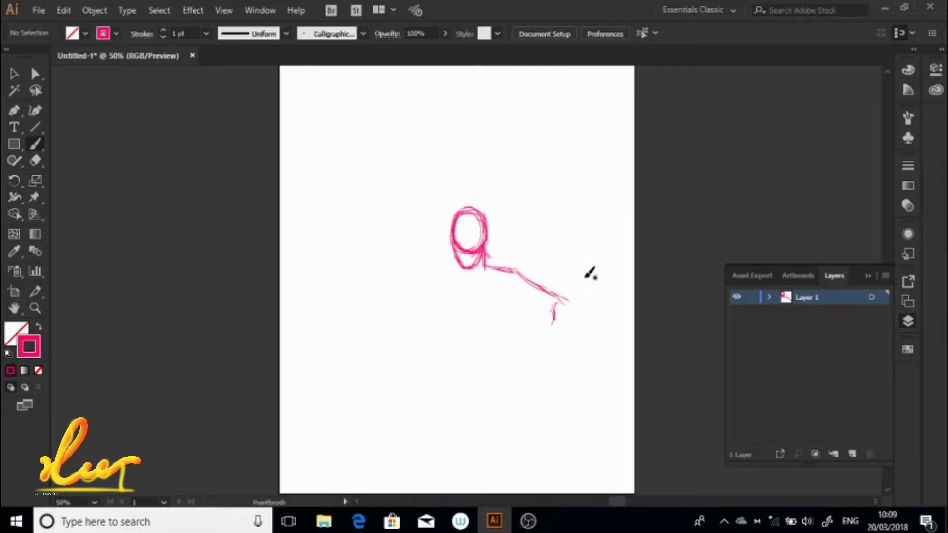
key("ctrl+z")
key("ctrl+z")
key("ctrl+z")
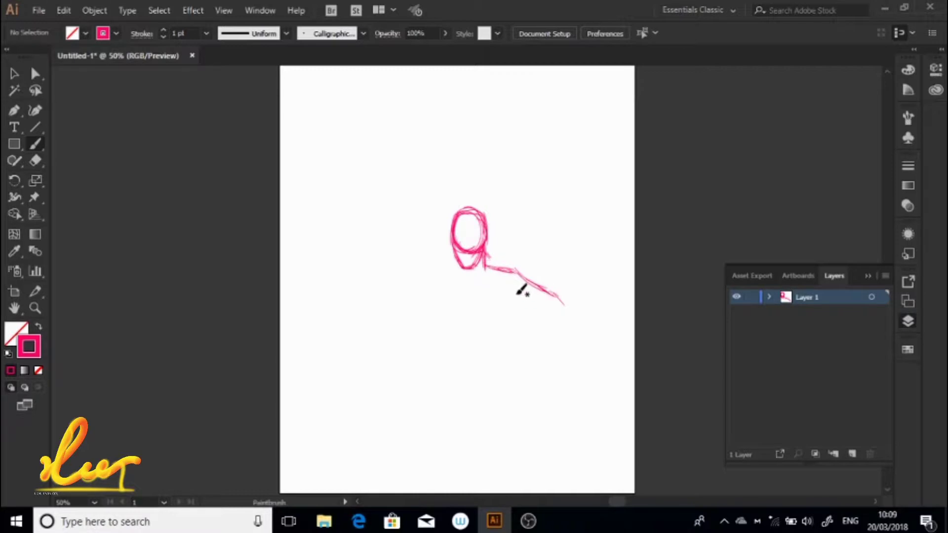
mouse_move(510, 286)
left_mouse_down()
mouse_move(516, 324)
mouse_move(496, 372)
mouse_move(508, 376)
mouse_move(516, 332)
left_mouse_up()
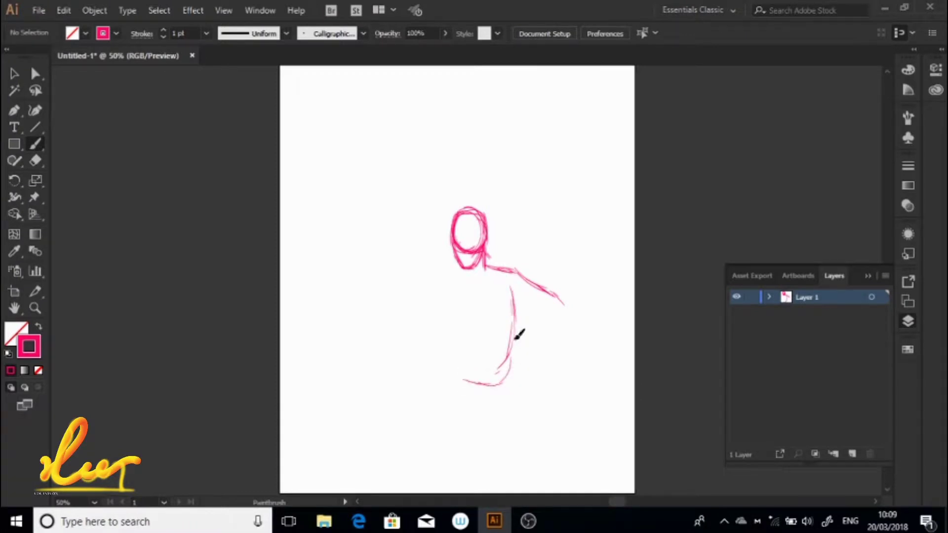
key("ctrl+z")
key("ctrl+z")
key("ctrl+z")
key("ctrl+z")
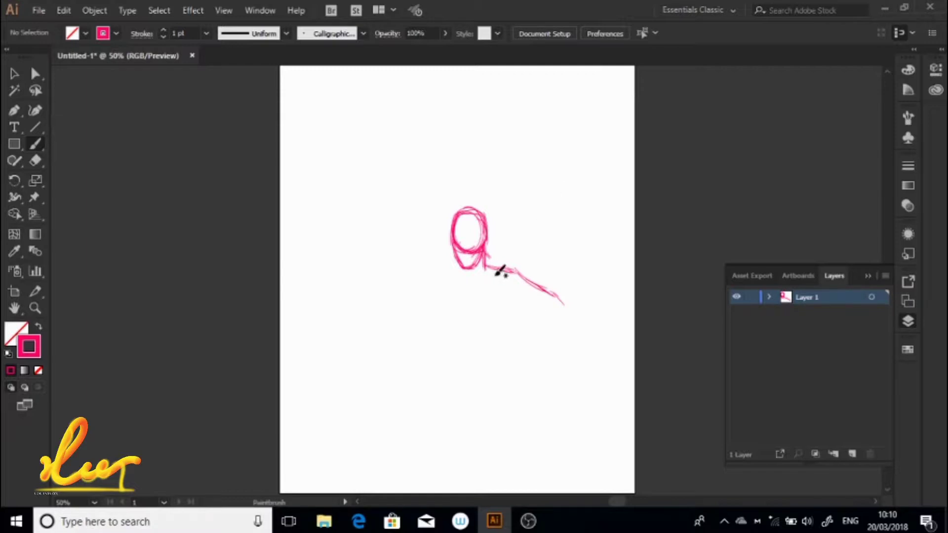
- Build the long arm sloping down-right, with elbow loop and hand
left_click_drag(518, 269, 568, 310)
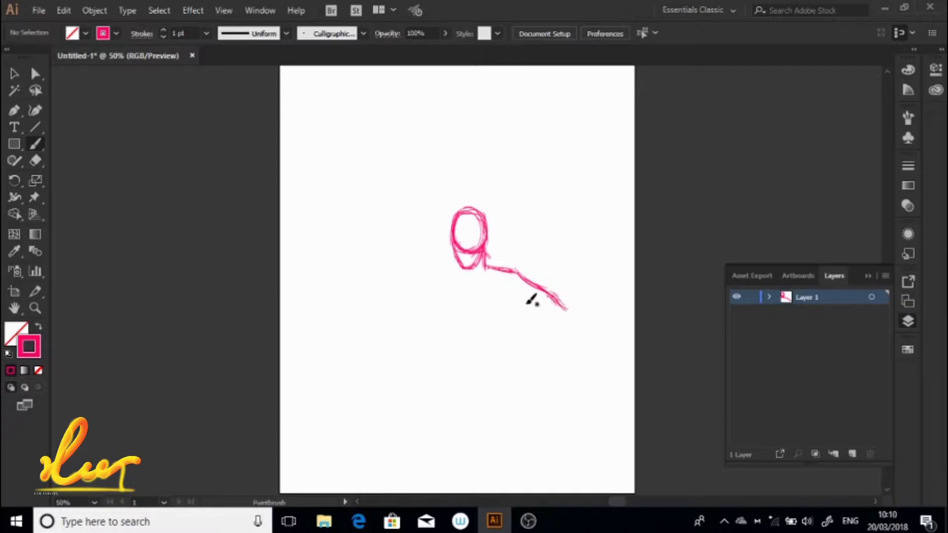
mouse_move(499, 282)
left_mouse_down()
mouse_move(512, 319)
mouse_move(543, 303)
left_mouse_up()
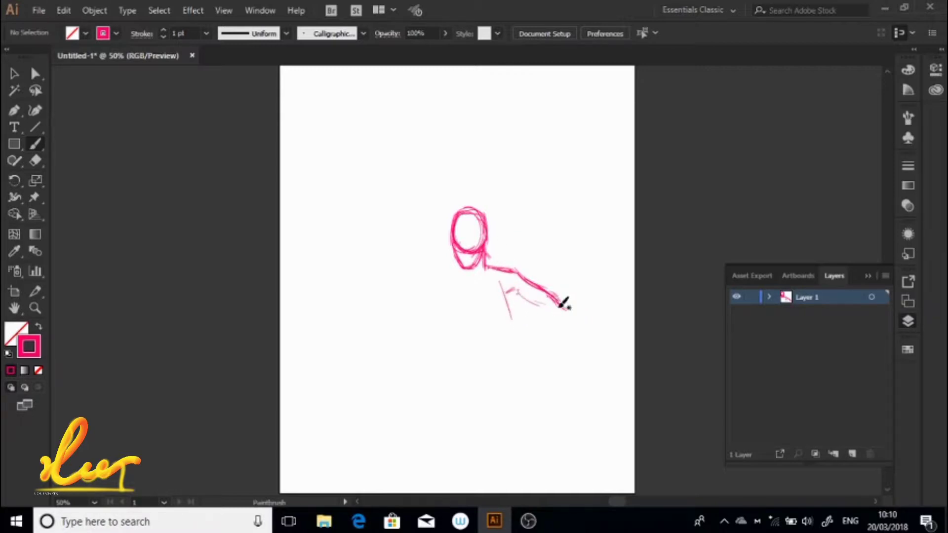
key("ctrl+z")
key("ctrl+z")
key("ctrl+z")
key("ctrl+z")
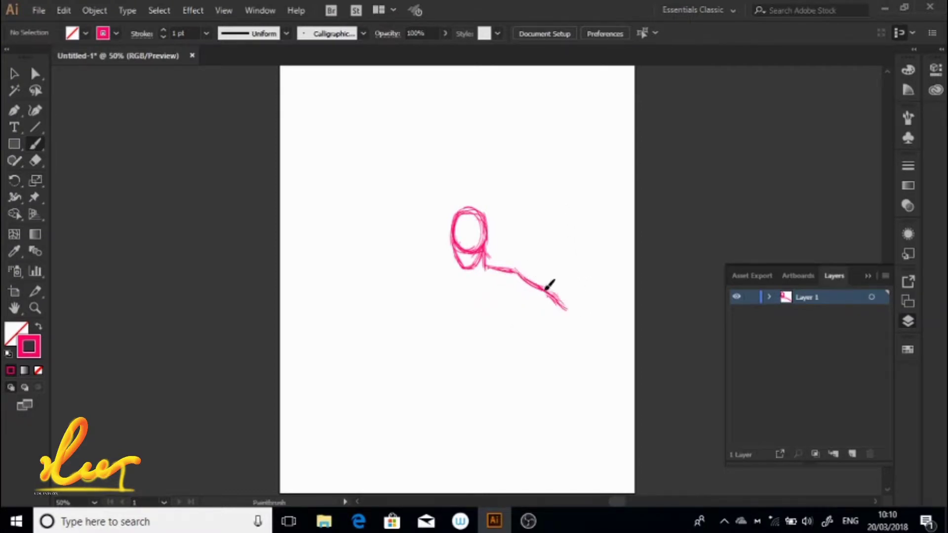
mouse_move(511, 277)
left_mouse_down()
mouse_move(516, 269)
mouse_move(525, 290)
mouse_move(601, 334)
left_mouse_up()
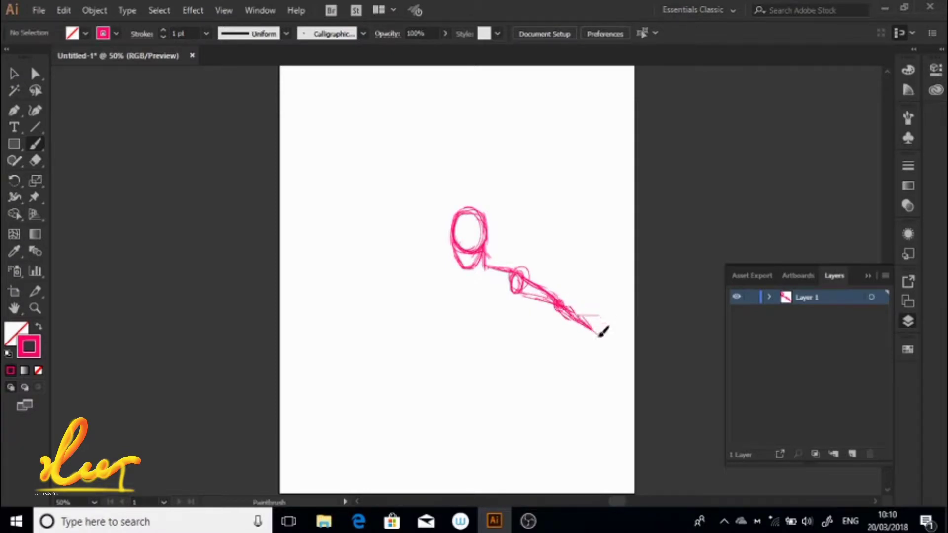
left_click_drag(563, 299, 598, 337)
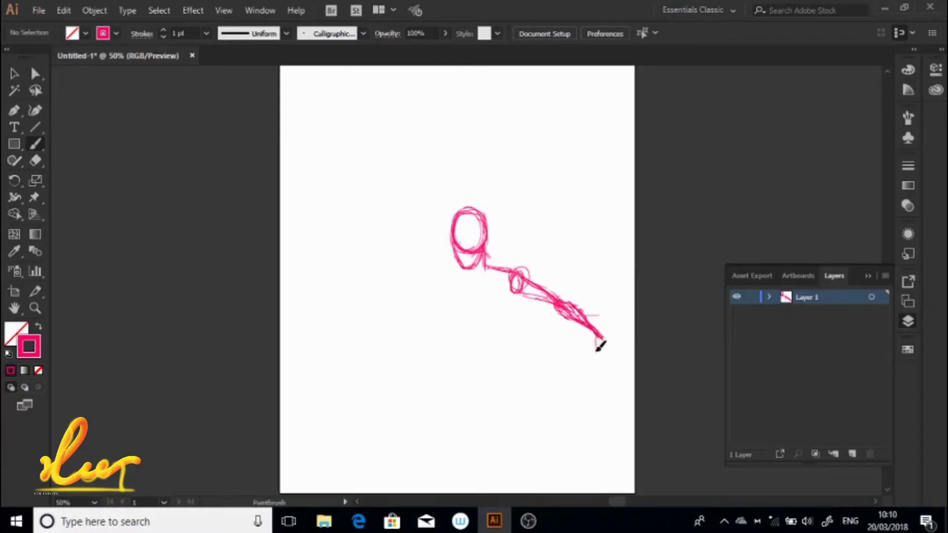
mouse_move(599, 347)
left_mouse_down()
mouse_move(607, 345)
mouse_move(598, 344)
mouse_move(616, 367)
left_mouse_up()
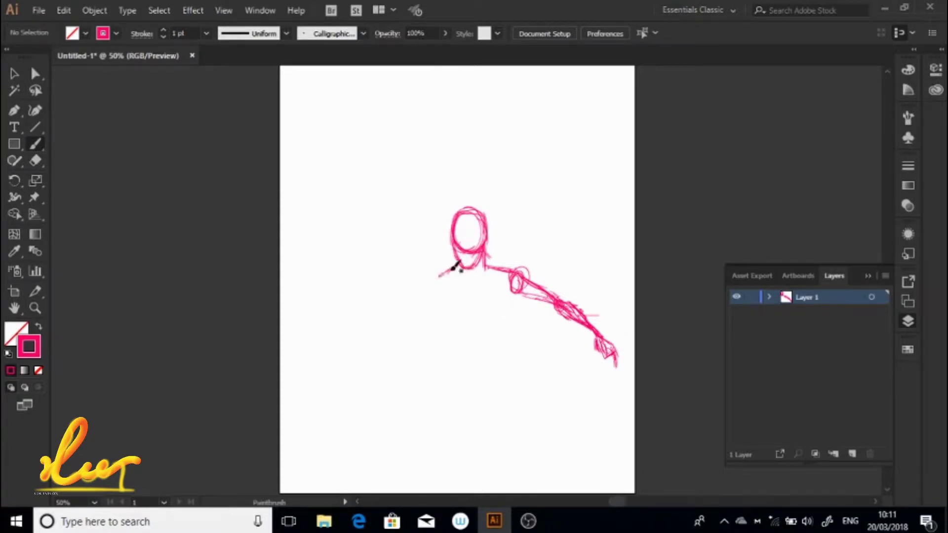
- Draw and thicken the left shoulder line, then zoom out
mouse_move(456, 266)
left_mouse_down()
mouse_move(435, 288)
mouse_move(442, 296)
mouse_move(429, 319)
left_mouse_up()
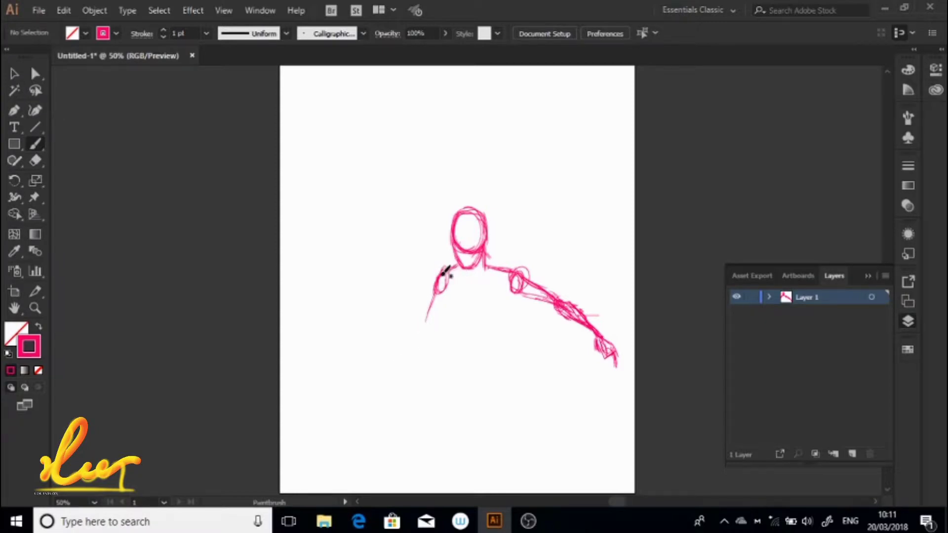
left_click_drag(446, 270, 455, 272)
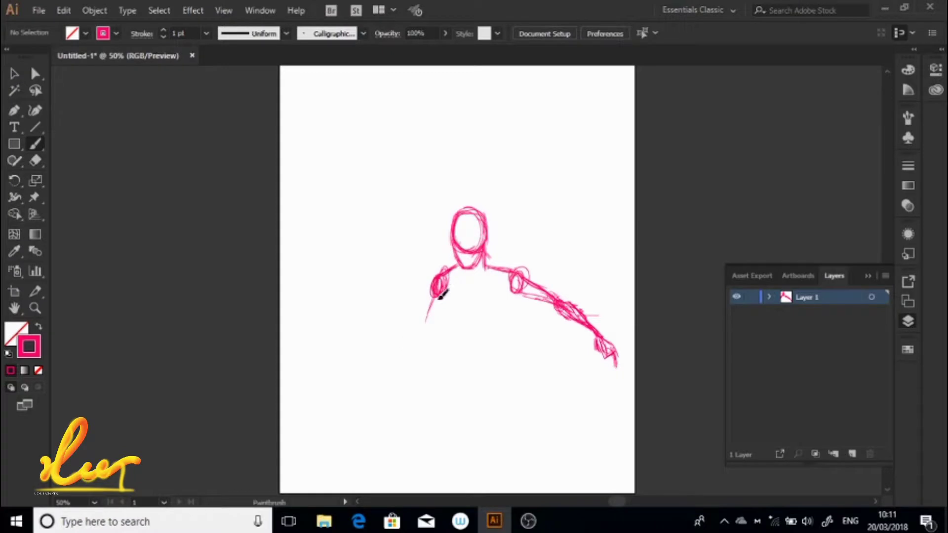
key("ctrl+minus")
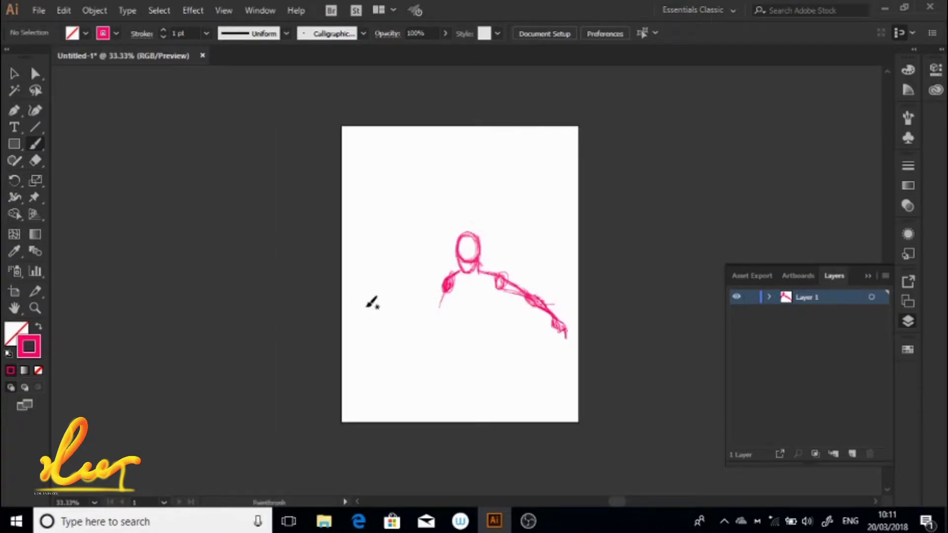
- Sketch the left arm, both torso sides and the bent leg of the seated figure
left_click_drag(456, 291, 427, 277)
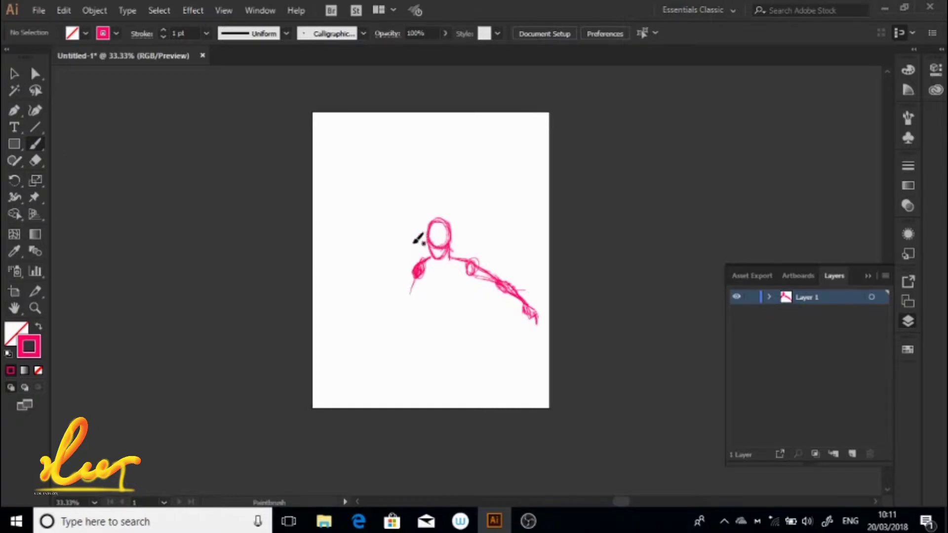
mouse_move(401, 294)
left_mouse_down()
mouse_move(419, 282)
mouse_move(363, 339)
left_mouse_up()
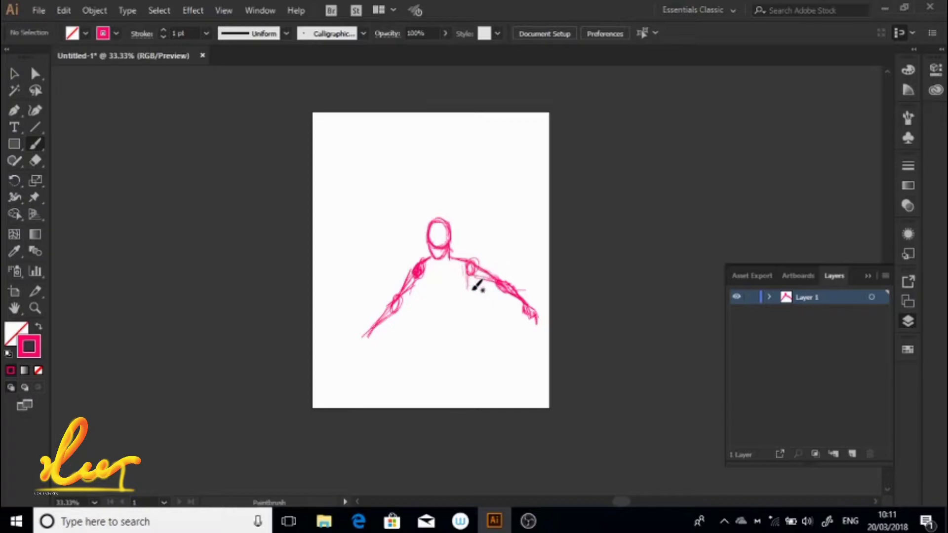
mouse_move(478, 281)
left_mouse_down()
mouse_move(470, 265)
mouse_move(479, 345)
mouse_move(393, 357)
mouse_move(387, 337)
mouse_move(424, 290)
left_mouse_up()
left_click_drag(401, 326, 434, 280)
mouse_move(408, 309)
left_mouse_down()
mouse_move(427, 279)
mouse_move(475, 330)
left_mouse_up()
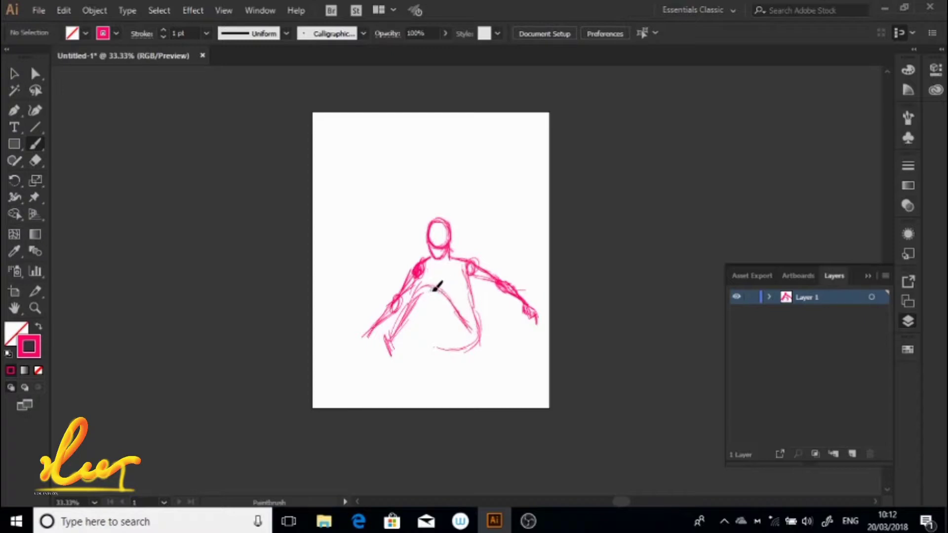
mouse_move(434, 281)
left_mouse_down()
mouse_move(382, 341)
mouse_move(395, 364)
mouse_move(428, 318)
mouse_move(425, 327)
left_mouse_up()
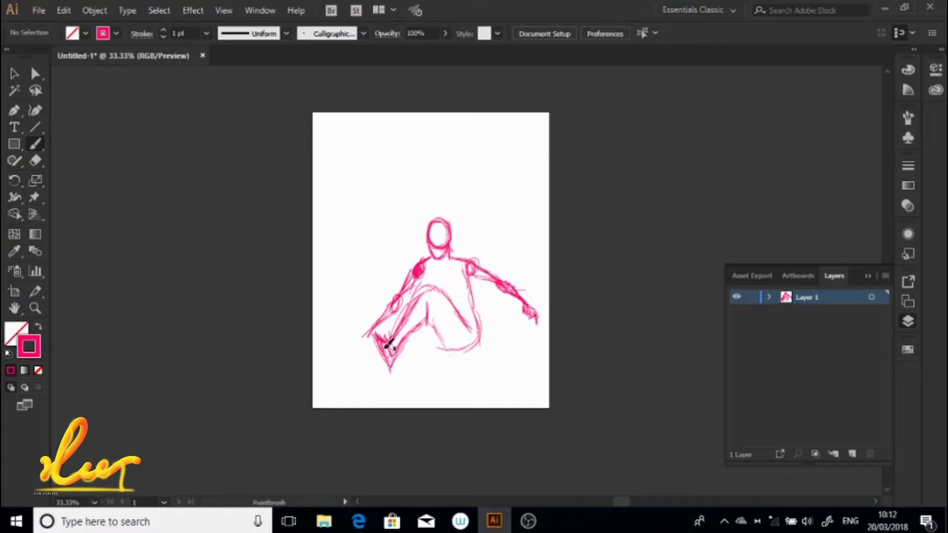
mouse_move(398, 329)
left_mouse_down()
mouse_move(424, 292)
mouse_move(462, 297)
mouse_move(482, 343)
left_mouse_up()
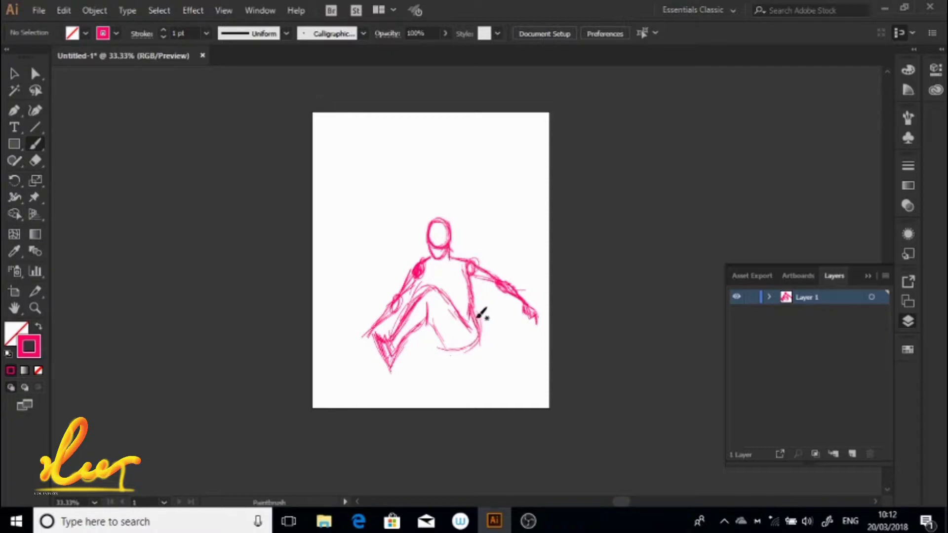
left_click_drag(474, 269, 479, 329)
- Reinforce the foot, left shoulder, right side, shin, hip and raised forearm with extra strokes
mouse_move(370, 327)
left_mouse_down()
mouse_move(354, 343)
mouse_move(352, 378)
mouse_move(392, 393)
mouse_move(406, 374)
left_mouse_up()
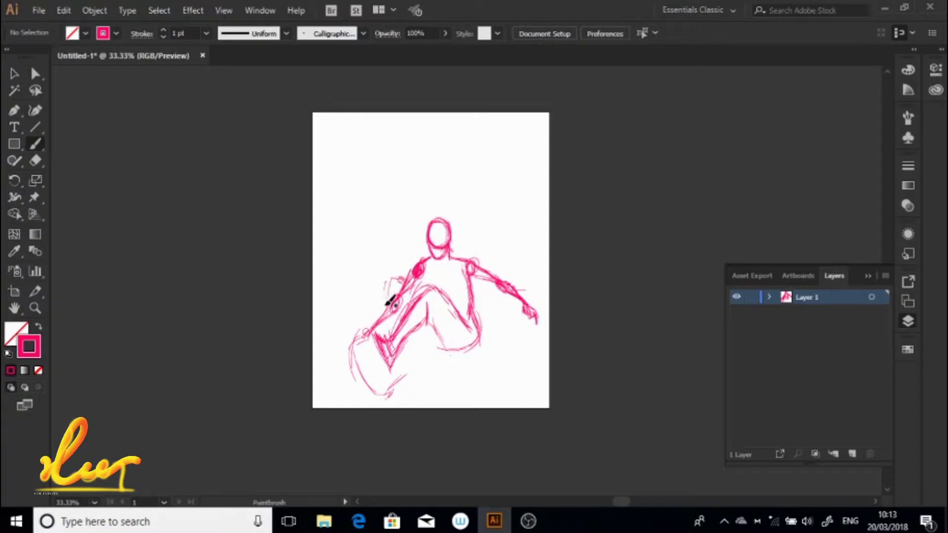
left_click_drag(386, 305, 403, 276)
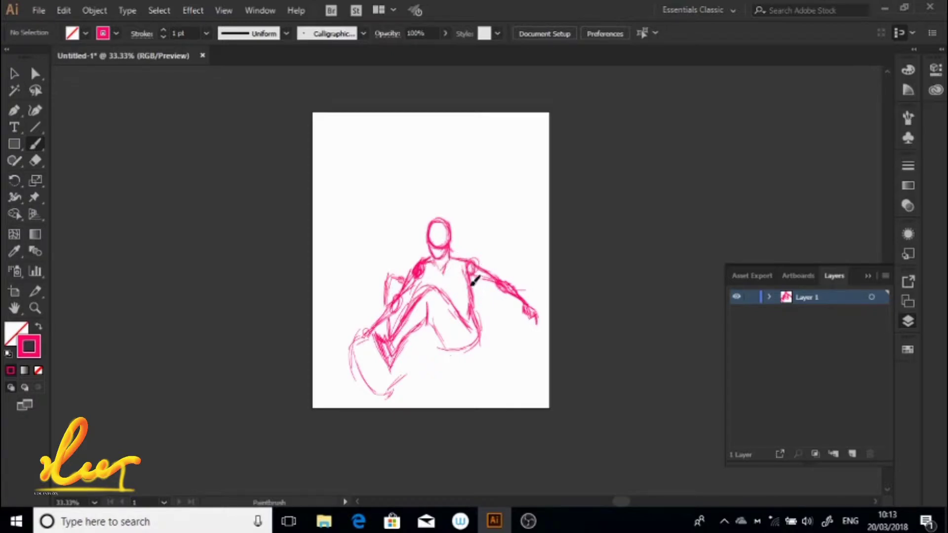
mouse_move(475, 297)
left_mouse_down()
mouse_move(484, 324)
mouse_move(446, 353)
mouse_move(483, 327)
left_mouse_up()
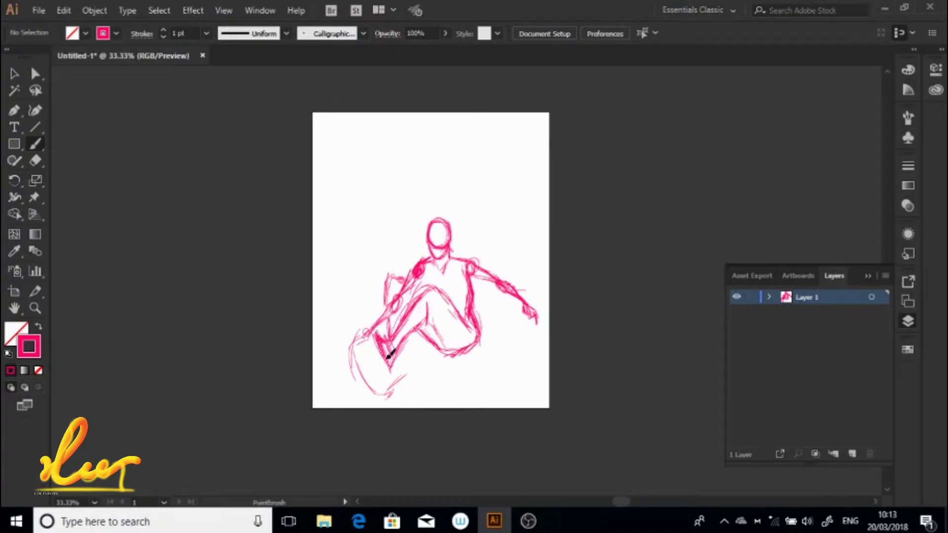
left_click_drag(390, 353, 403, 339)
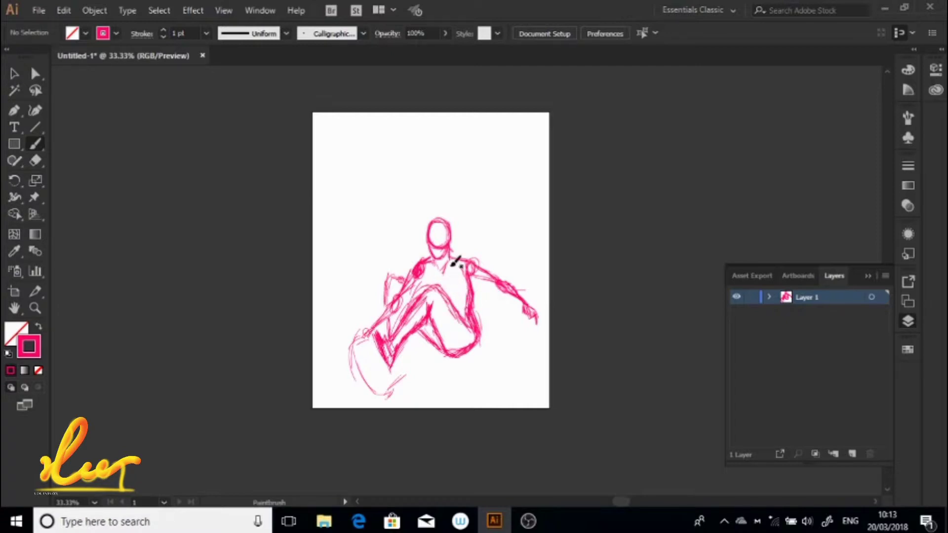
left_click_drag(478, 280, 482, 301)
left_click_drag(386, 275, 385, 305)
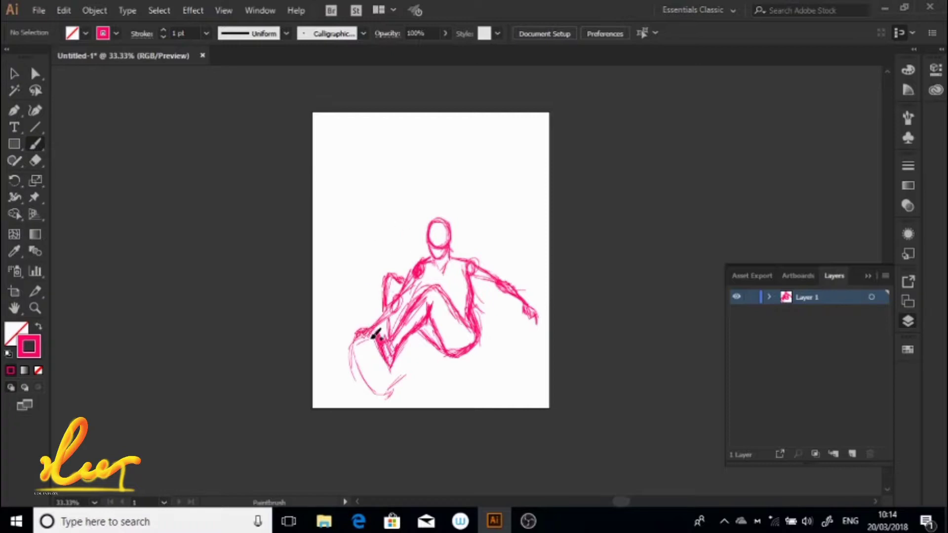
- Layer repeated strokes outlining the lower-left foot, leg and knee
left_click_drag(378, 327, 355, 338)
left_click_drag(364, 369, 390, 388)
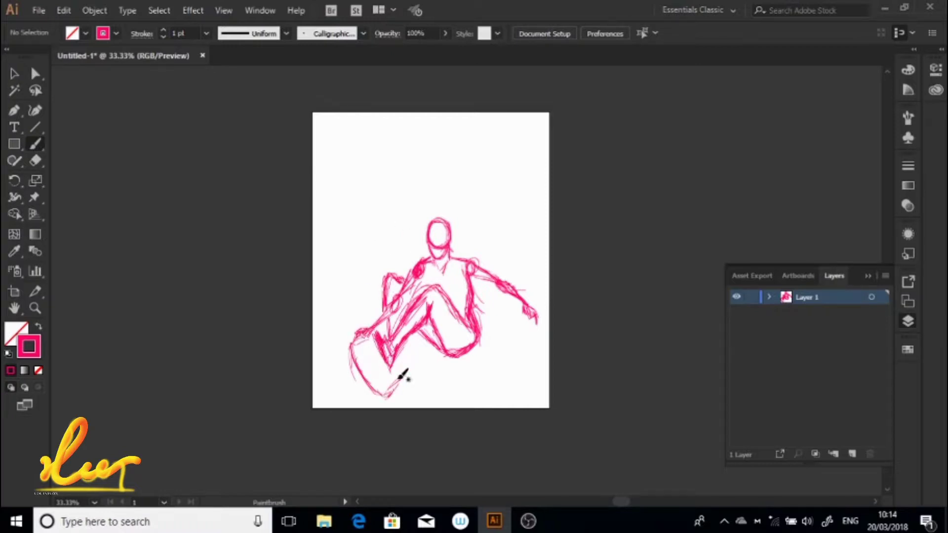
left_click_drag(420, 323, 395, 381)
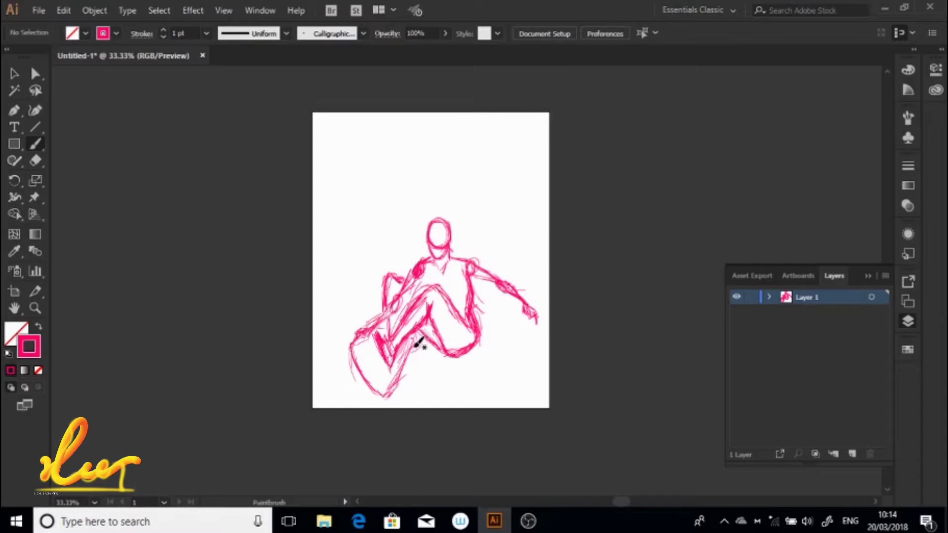
mouse_move(352, 364)
left_mouse_down()
mouse_move(364, 381)
mouse_move(397, 385)
left_mouse_up()
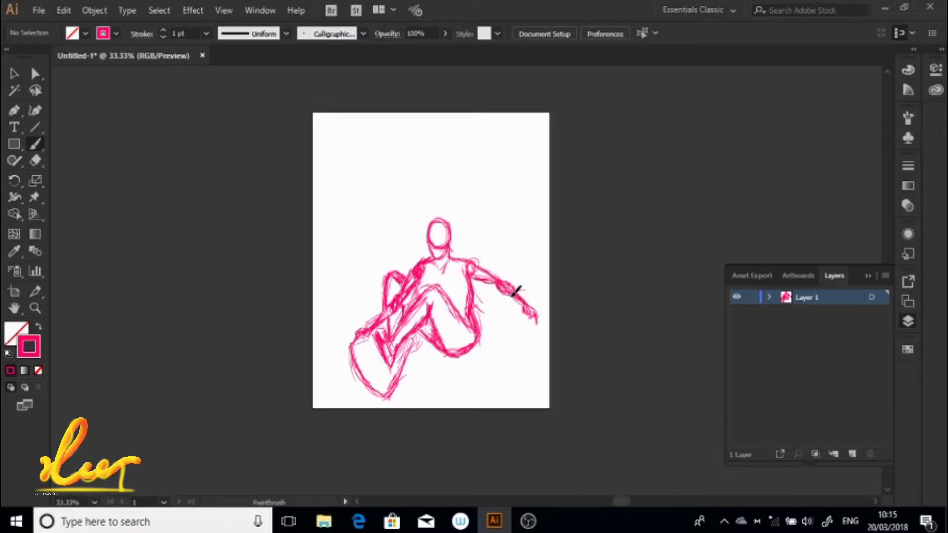
left_click_drag(371, 329, 360, 343)
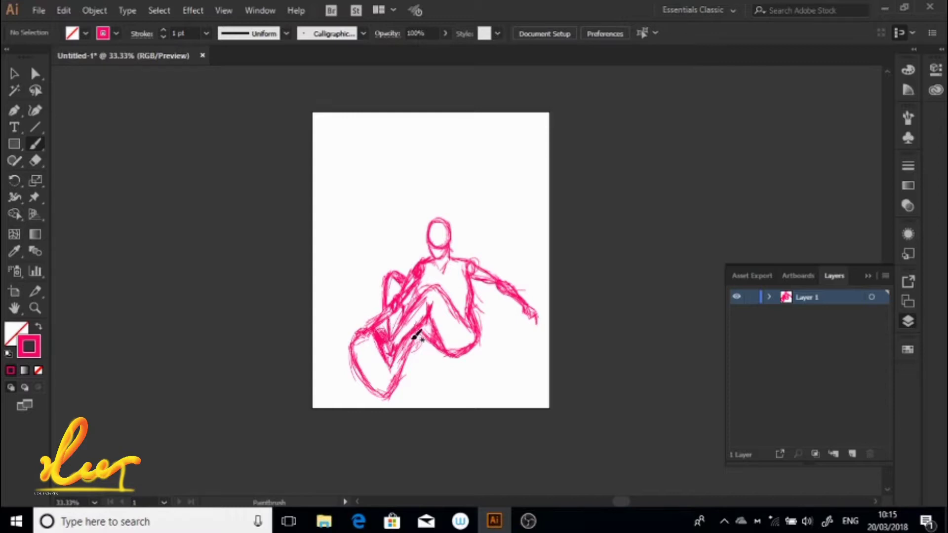
key("ctrl")
- Delete the stray stroke across the legs and paint a new line across the thigh toward the knee
left_click(392, 304, "ctrl")
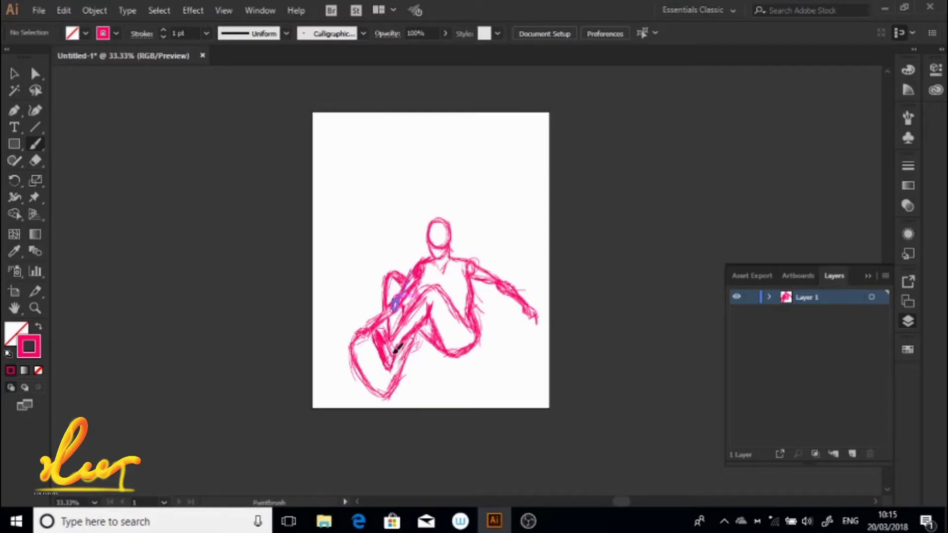
left_click_drag(387, 339, 394, 346)
left_click_drag(392, 319, 402, 332)
left_click(401, 346, "ctrl")
key("Delete")
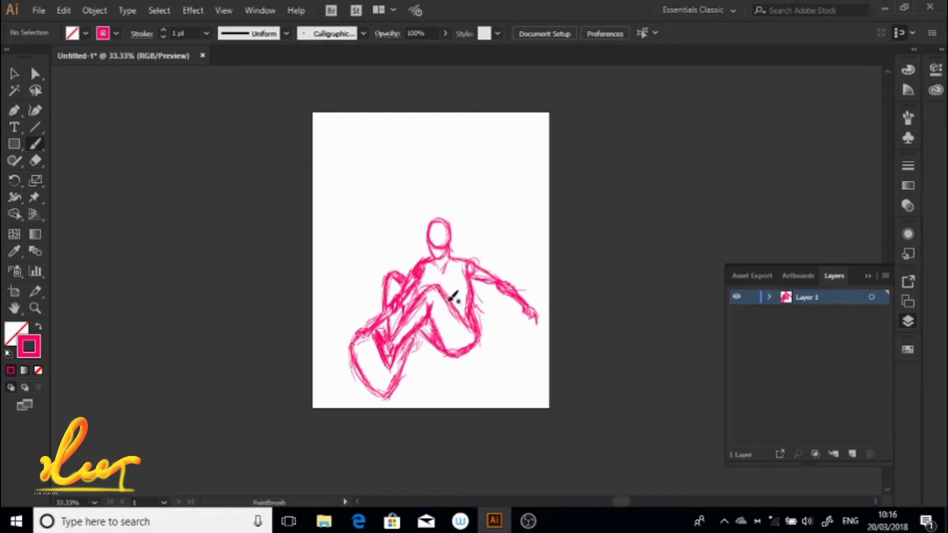
left_click_drag(439, 285, 467, 319)
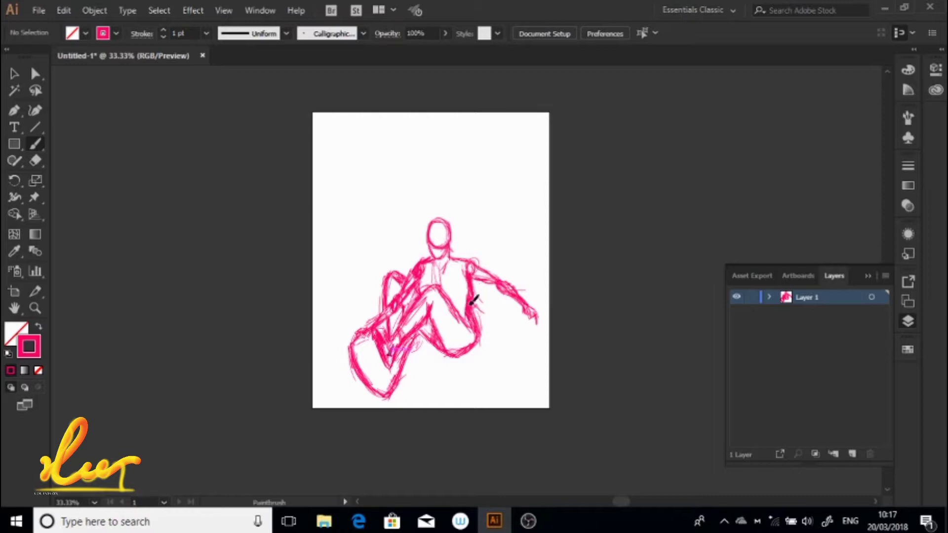
- Reinforce the right upper arm and knee, and arc a stroke over the head
left_click_drag(469, 302, 473, 279)
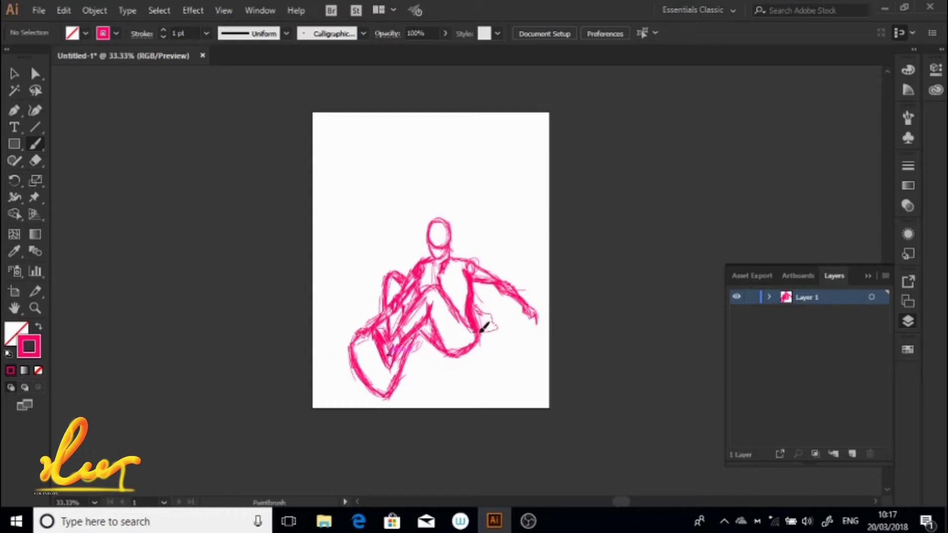
mouse_move(481, 330)
left_mouse_down()
mouse_move(491, 314)
mouse_move(475, 307)
left_mouse_up()
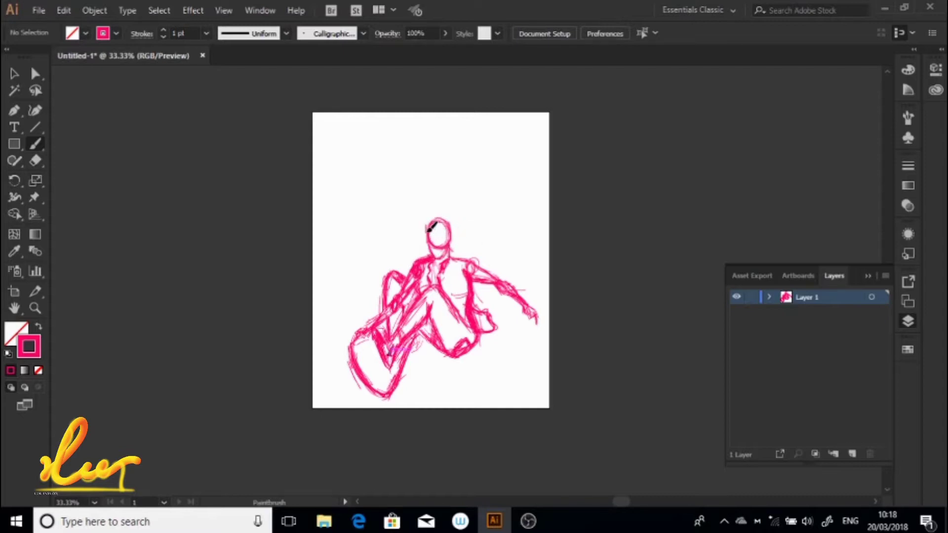
left_click_drag(437, 217, 448, 220)
- Paint two parallel ledge lines off the lower left and a tall building edge along the left side
left_click_drag(320, 398, 352, 370)
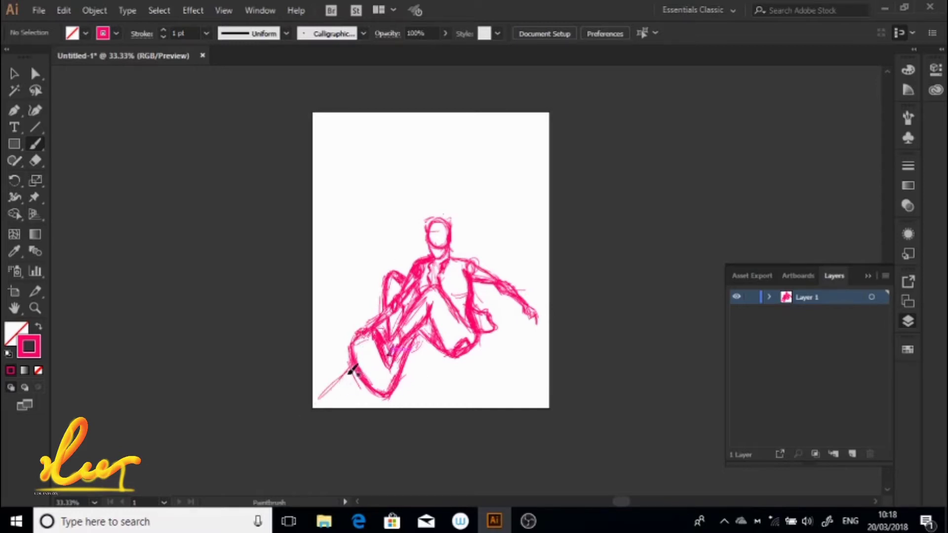
mouse_move(330, 417)
left_mouse_down()
mouse_move(363, 391)
mouse_move(340, 413)
left_mouse_up()
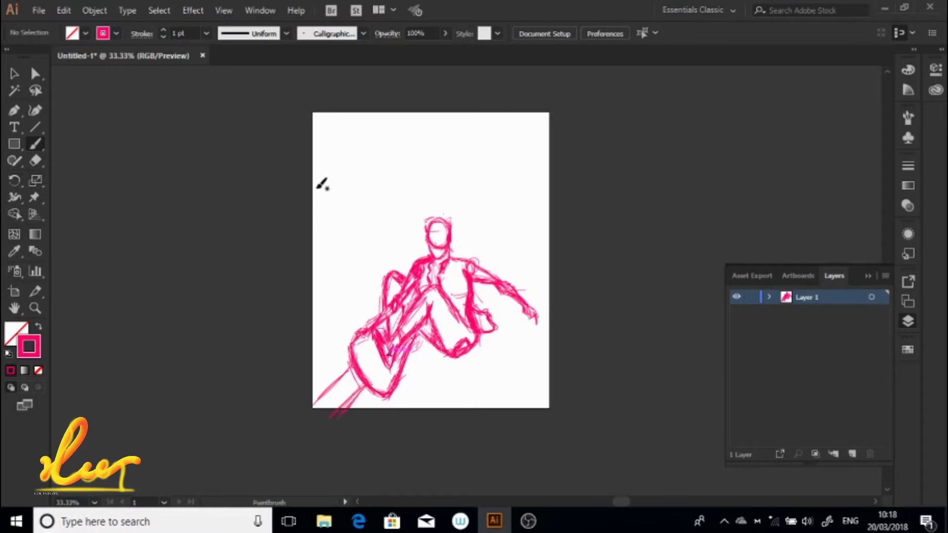
left_click_drag(327, 177, 320, 177)
mouse_move(314, 141)
left_mouse_down()
mouse_move(334, 139)
mouse_move(331, 206)
left_mouse_up()
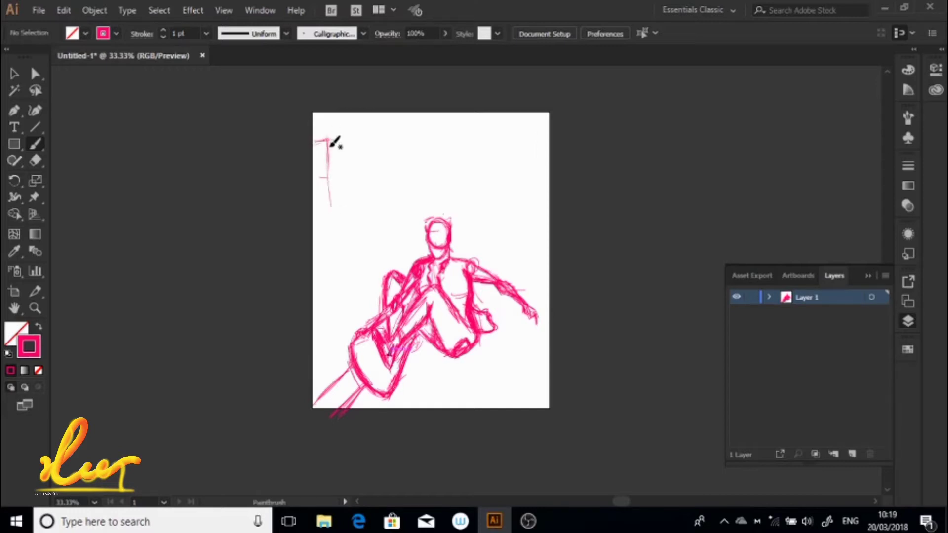
mouse_move(315, 140)
left_mouse_down()
mouse_move(333, 138)
mouse_move(333, 377)
left_mouse_up()
- Brush roof lines and side walls for two shorter buildings stepping down toward the figure
mouse_move(327, 168)
left_mouse_down()
mouse_move(343, 165)
mouse_move(349, 187)
mouse_move(357, 167)
mouse_move(360, 325)
left_mouse_up()
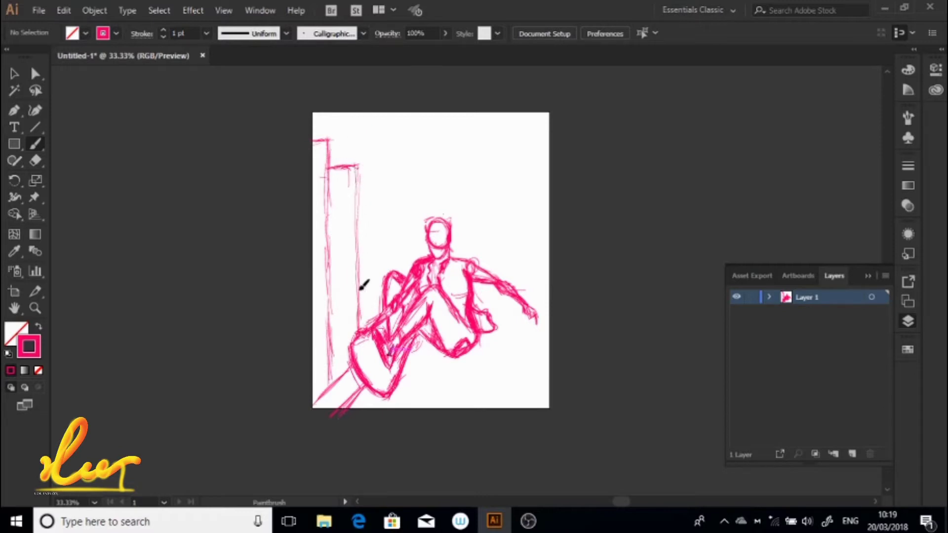
left_click_drag(363, 220, 387, 211)
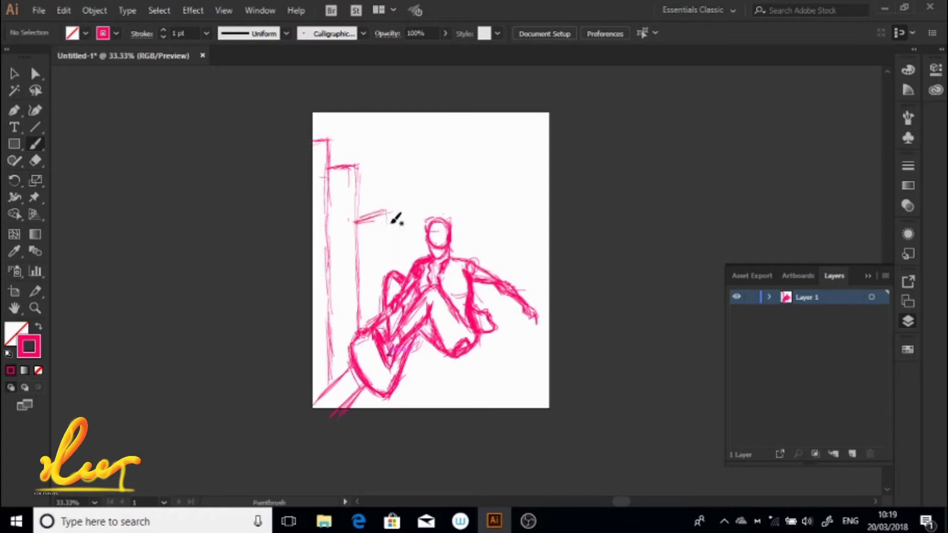
left_click_drag(386, 266, 388, 218)
mouse_move(387, 269)
left_mouse_down()
mouse_move(389, 213)
mouse_move(388, 272)
mouse_move(402, 239)
mouse_move(408, 274)
left_mouse_up()
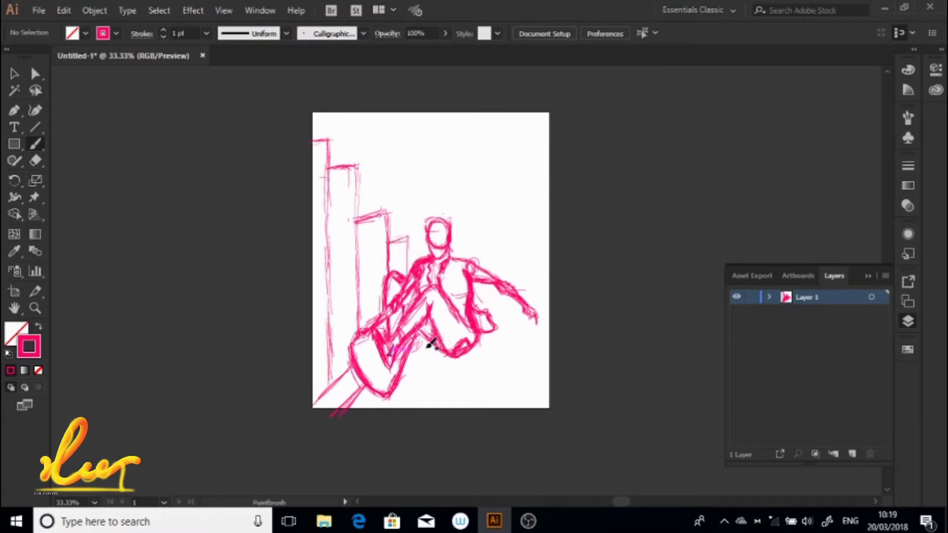
- Draw the block's top edge and diagonal end edges beneath the figure
left_click_drag(420, 363, 509, 365)
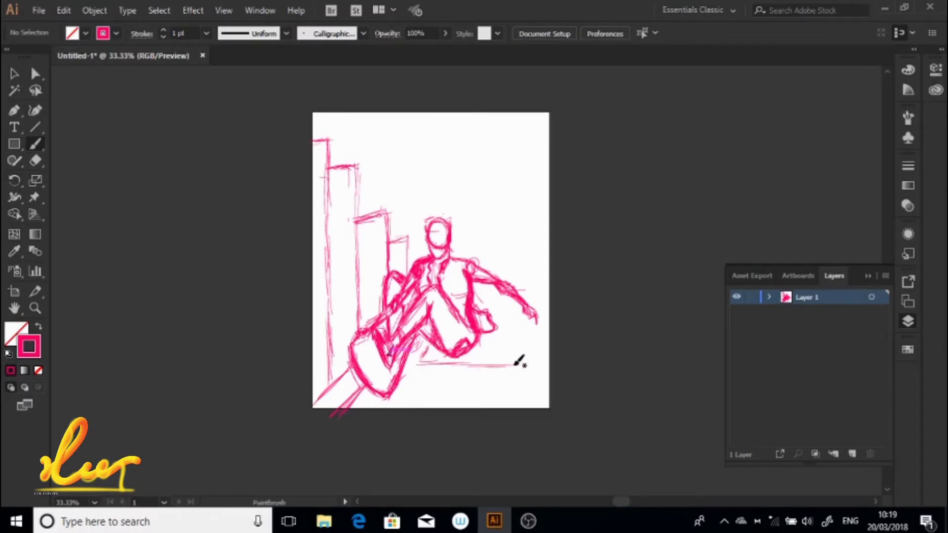
left_click_drag(523, 347, 509, 372)
left_click_drag(415, 363, 425, 352)
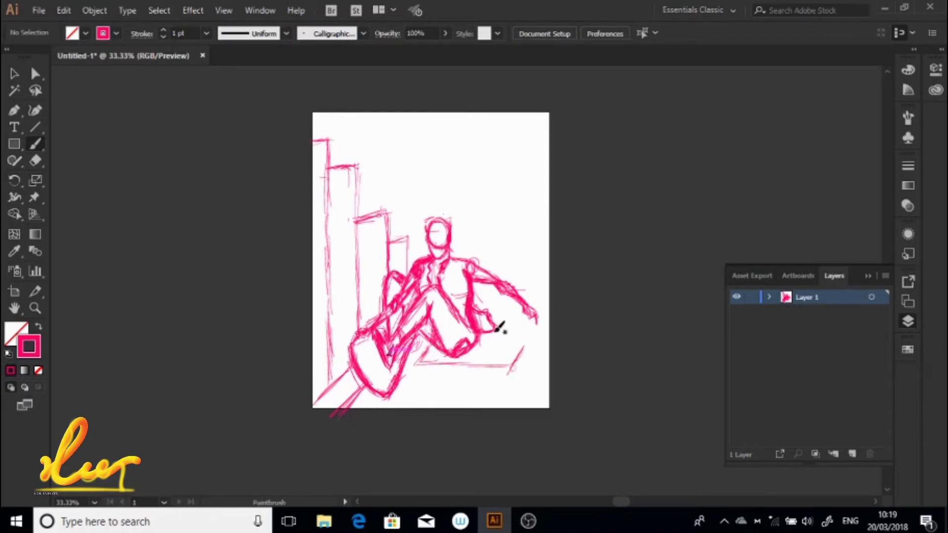
left_click_drag(484, 336, 507, 338)
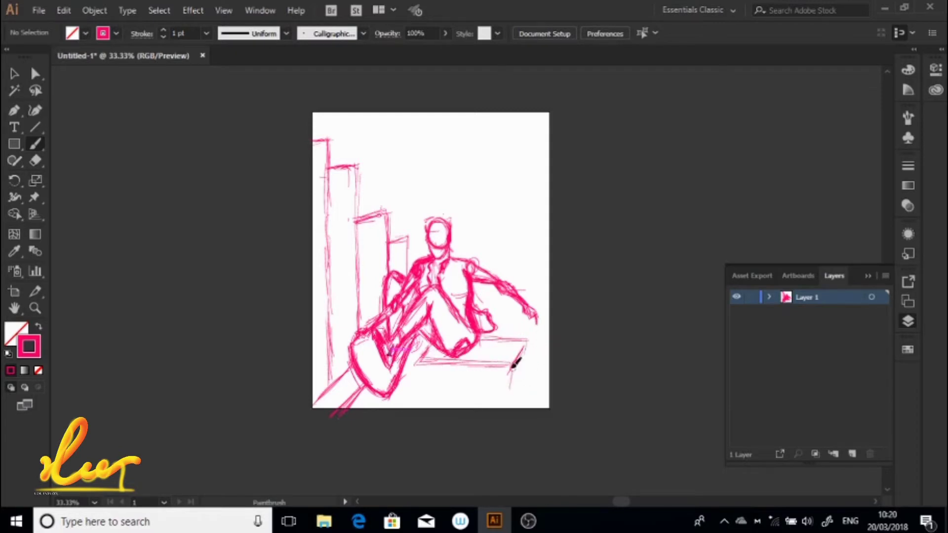
- Add the block's vertical sides and right-corner diagonal, then run a horizontal line from the hand
left_click_drag(514, 366, 509, 390)
mouse_move(421, 367)
left_mouse_down()
mouse_move(424, 388)
mouse_move(512, 394)
left_mouse_up()
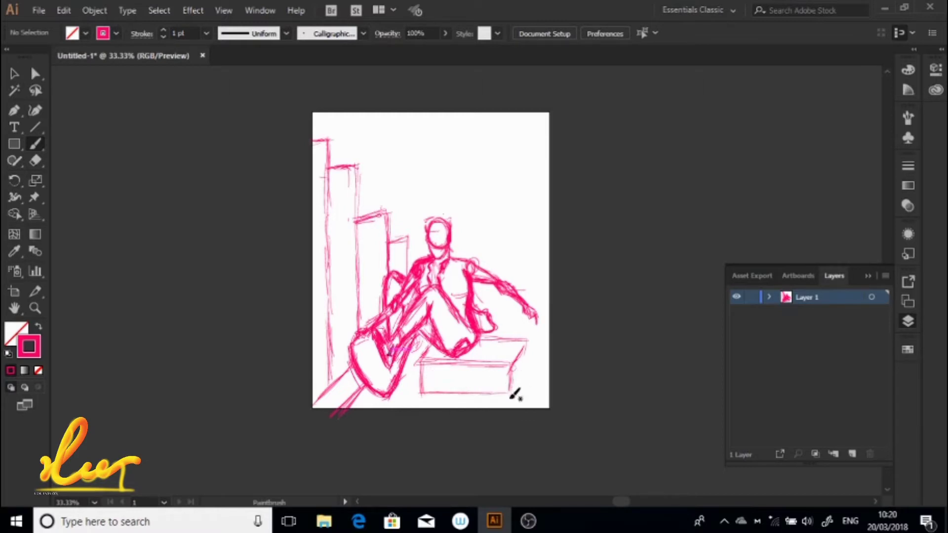
mouse_move(524, 346)
left_mouse_down()
mouse_move(508, 368)
mouse_move(526, 368)
mouse_move(514, 389)
left_mouse_up()
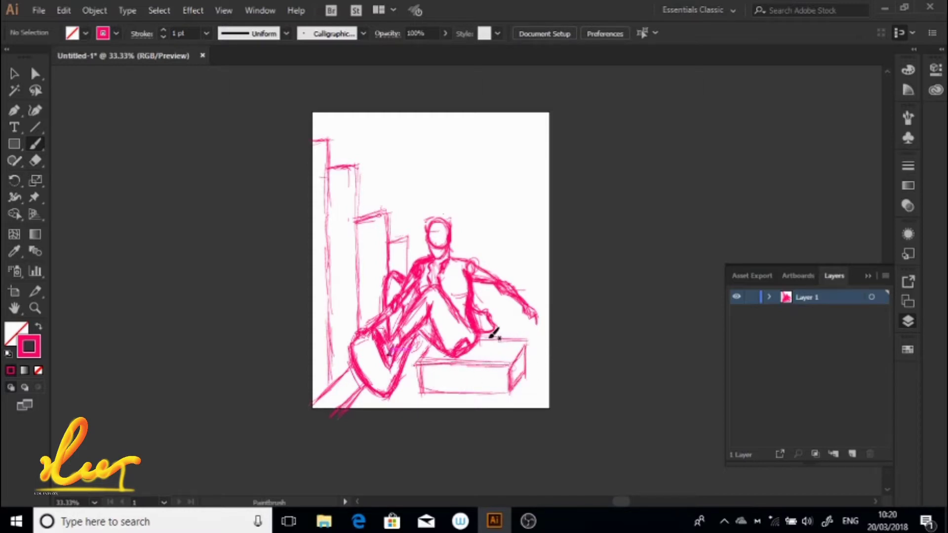
left_click_drag(490, 338, 521, 341)
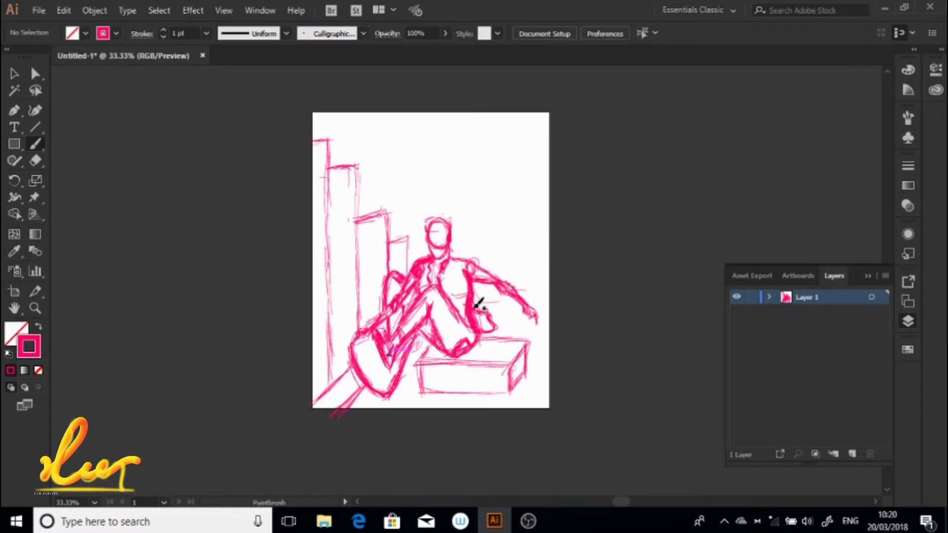
left_click_drag(548, 309, 494, 303)
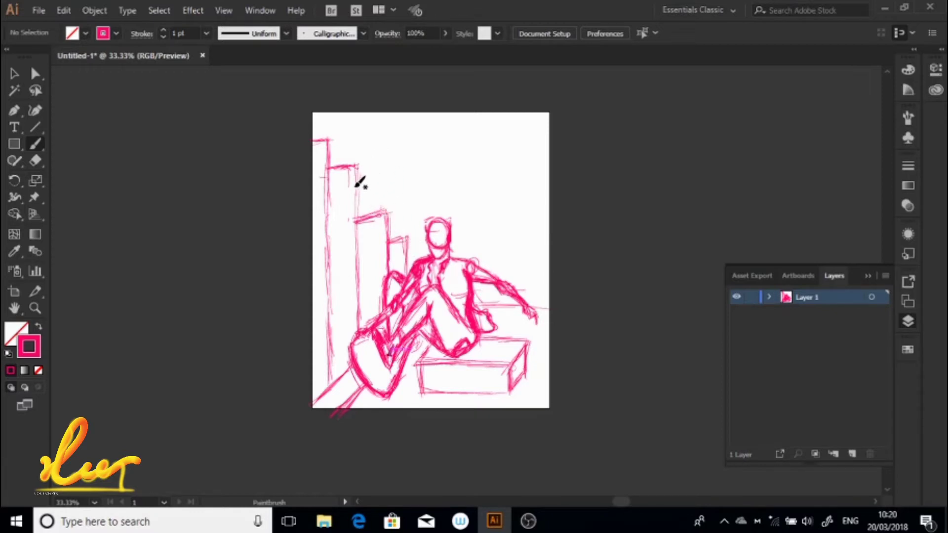
- Add vertical edges, a short ledge and lower steps to the stepped buildings behind the head
left_click_drag(367, 193, 372, 214)
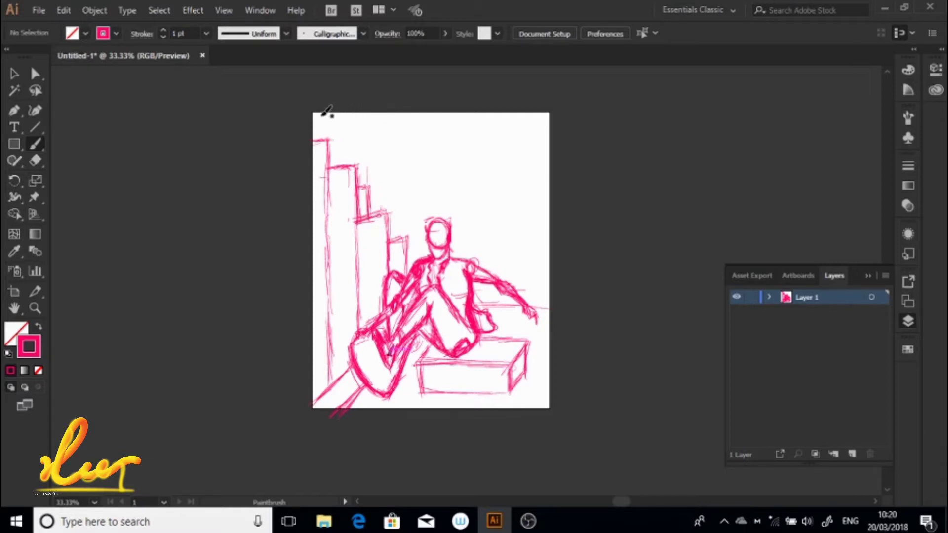
mouse_move(321, 113)
left_mouse_down()
mouse_move(324, 139)
mouse_move(344, 163)
mouse_move(373, 148)
mouse_move(374, 213)
left_mouse_up()
mouse_move(376, 148)
left_mouse_down()
mouse_move(377, 211)
mouse_move(379, 187)
left_mouse_up()
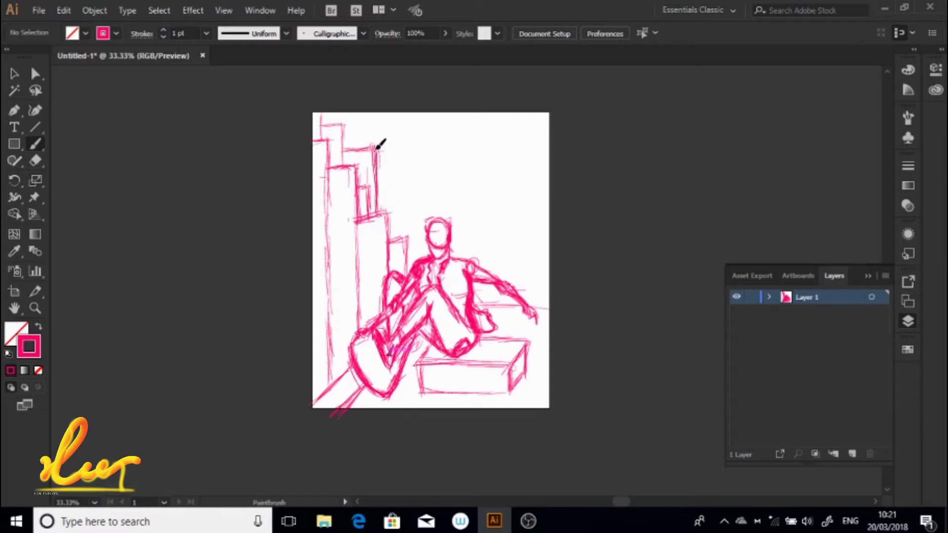
left_click_drag(381, 145, 384, 207)
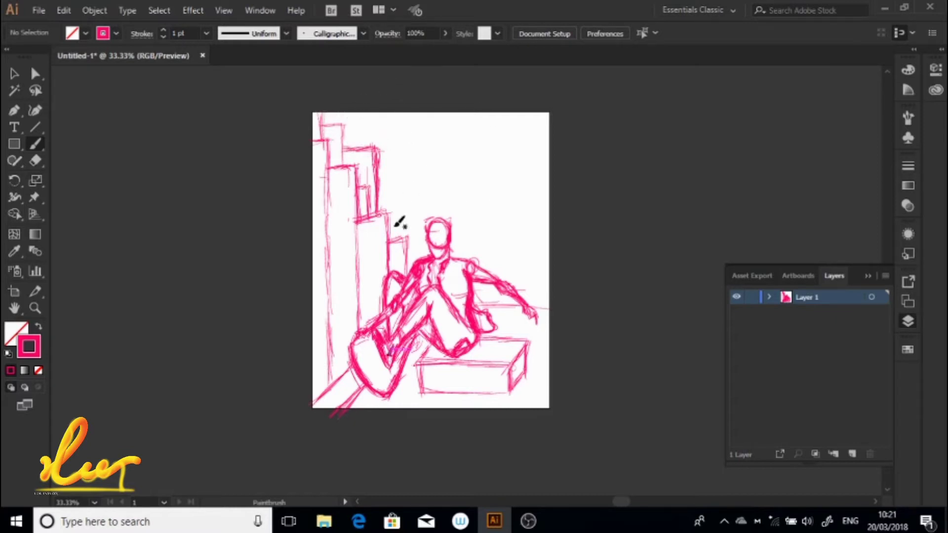
left_click_drag(380, 195, 391, 193)
left_click_drag(398, 237, 398, 193)
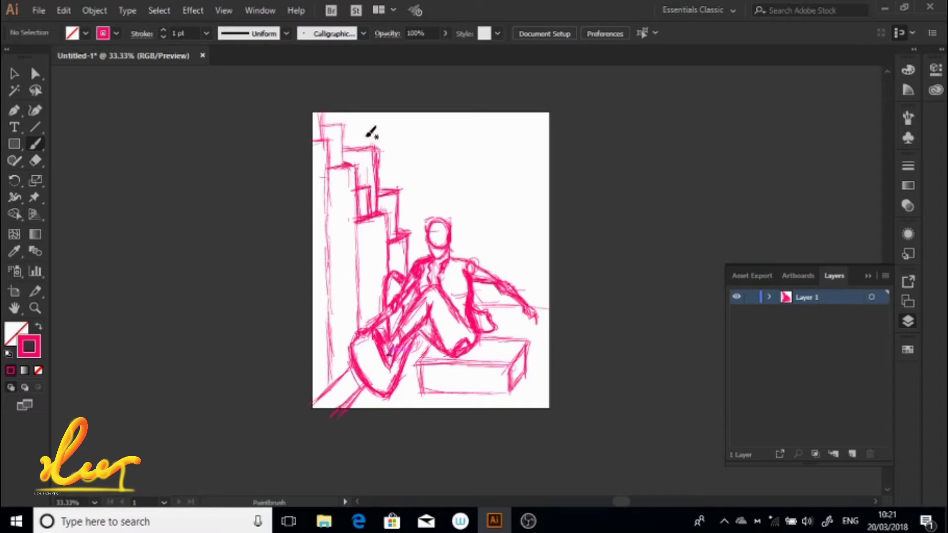
mouse_move(336, 124)
left_mouse_down()
mouse_move(345, 120)
mouse_move(346, 163)
left_mouse_up()
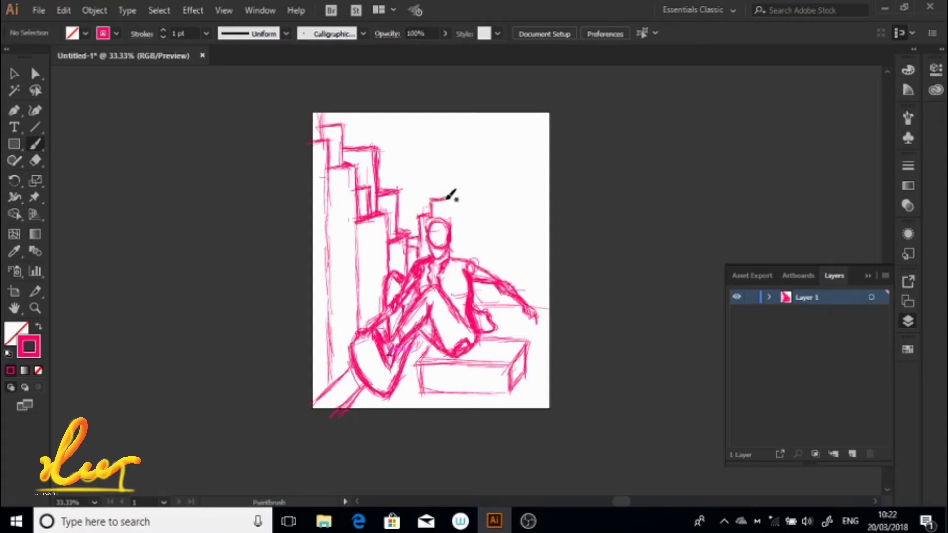
- Outline a small building behind the head and a taller building beside it
left_click_drag(447, 198, 450, 185)
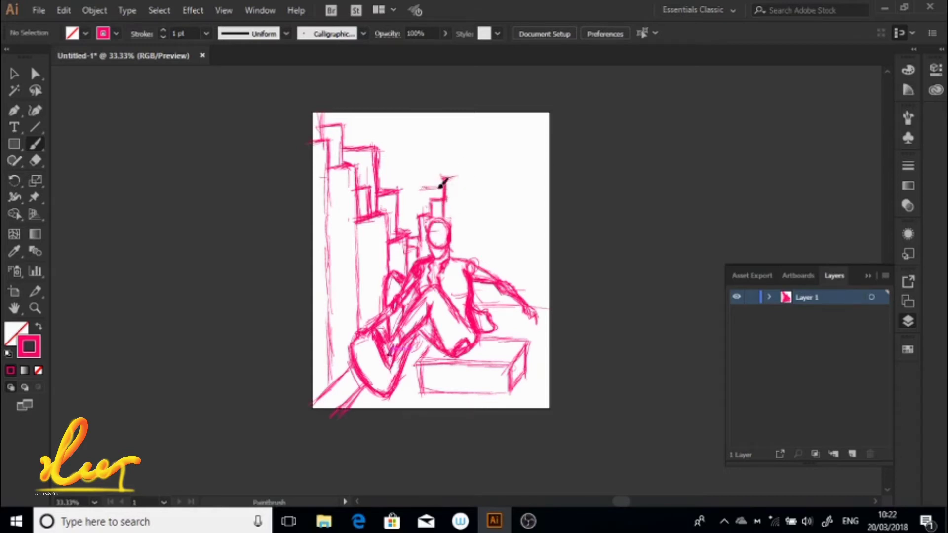
mouse_move(424, 191)
left_mouse_down()
mouse_move(425, 215)
mouse_move(446, 187)
left_mouse_up()
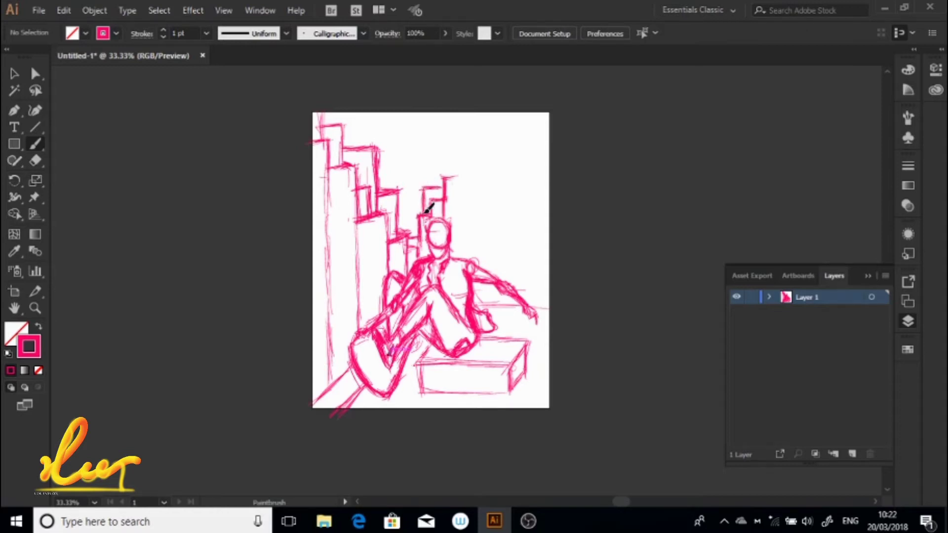
left_click_drag(463, 177, 461, 257)
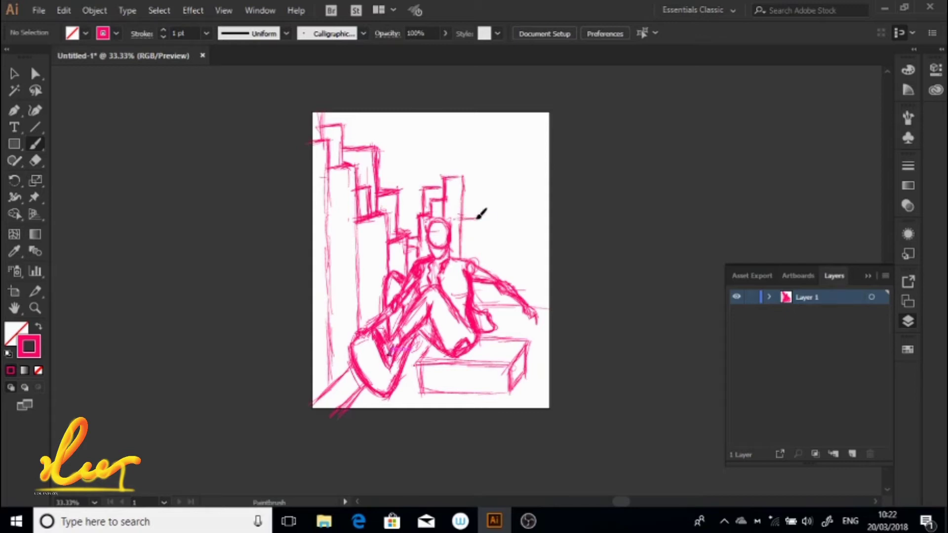
left_click_drag(459, 219, 477, 263)
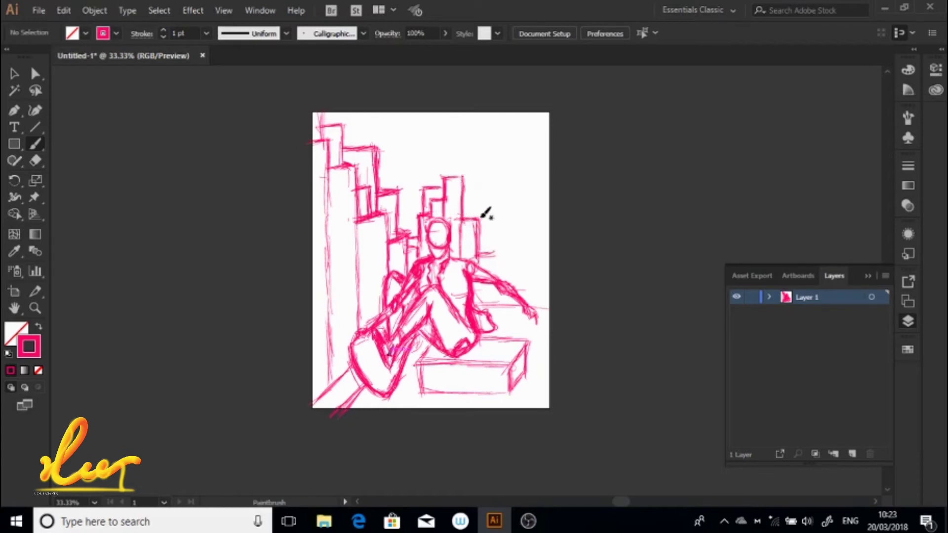
mouse_move(496, 253)
left_mouse_down()
mouse_move(494, 270)
mouse_move(543, 302)
left_mouse_up()
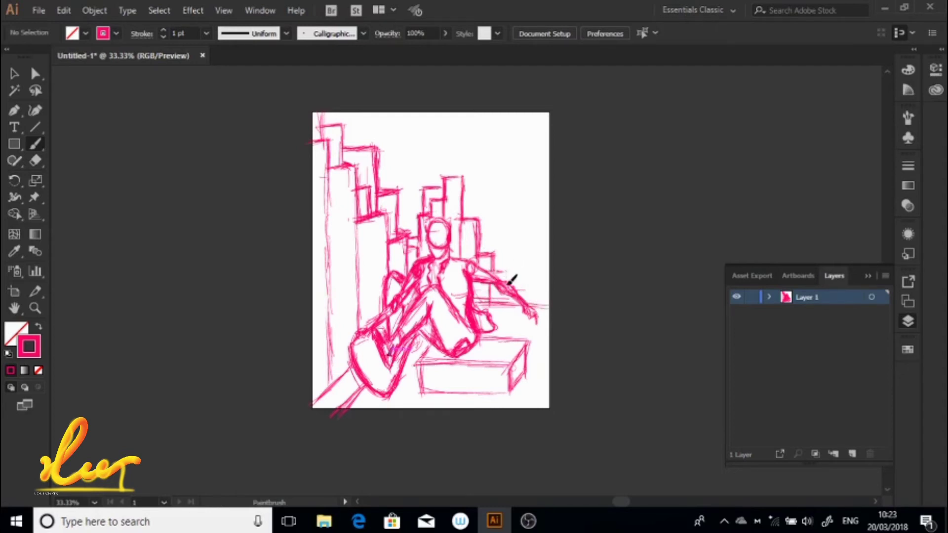
- Add buildings by the right arm, a spire on the central tower, and a line to the right edge
left_click_drag(526, 281, 545, 306)
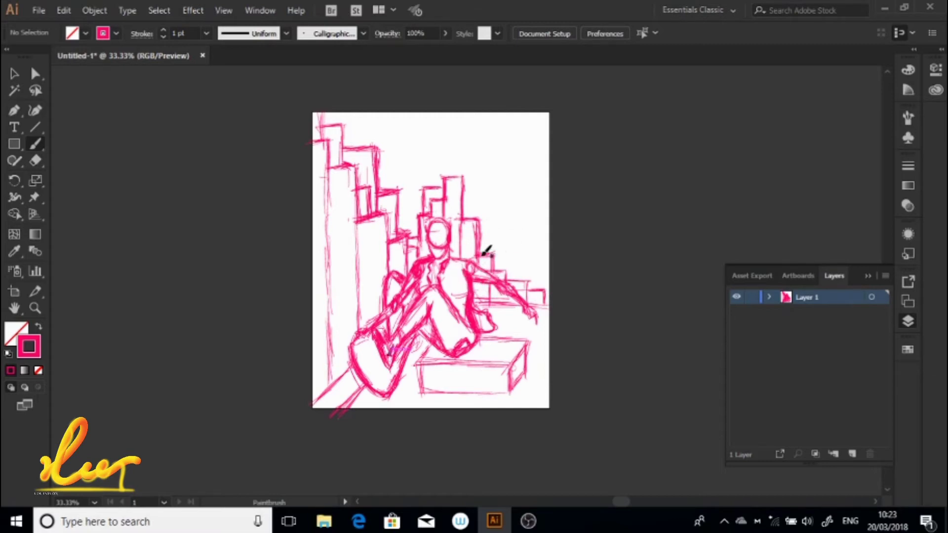
left_click_drag(503, 239, 486, 255)
mouse_move(469, 201)
left_mouse_down()
mouse_move(473, 216)
mouse_move(490, 208)
mouse_move(489, 250)
left_mouse_up()
mouse_move(490, 208)
left_mouse_down()
mouse_move(503, 267)
mouse_move(520, 258)
mouse_move(520, 279)
mouse_move(540, 290)
left_mouse_up()
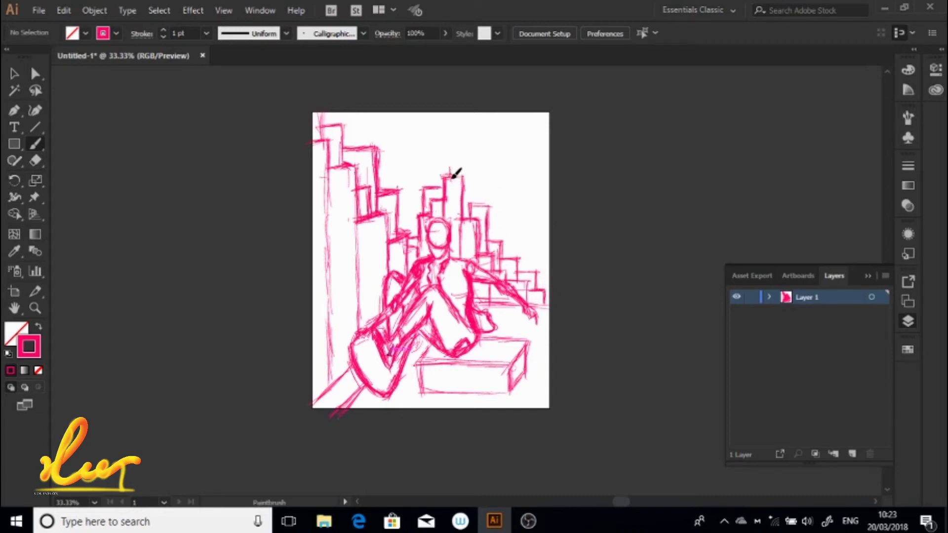
left_click_drag(451, 176, 451, 163)
mouse_move(491, 229)
left_mouse_down()
mouse_move(516, 228)
mouse_move(513, 257)
left_mouse_up()
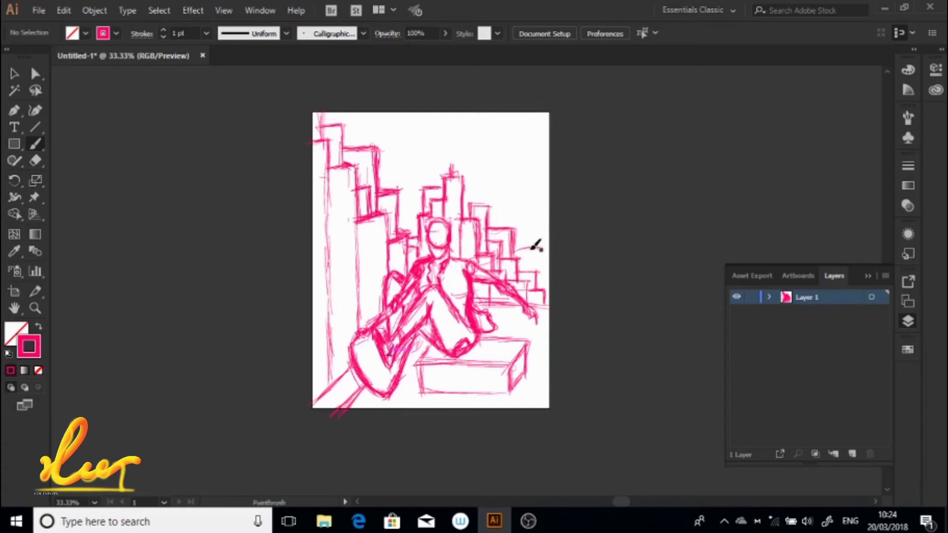
left_click_drag(533, 248, 549, 240)
- Brush a long cloud line across the top of the artboard and a small mark above the central building
mouse_move(348, 129)
left_mouse_down()
mouse_move(521, 132)
mouse_move(550, 157)
left_mouse_up()
key("ctrl+plus")
key("ctrl+plus")
key("ctrl+plus")
key("ctrl+minus")
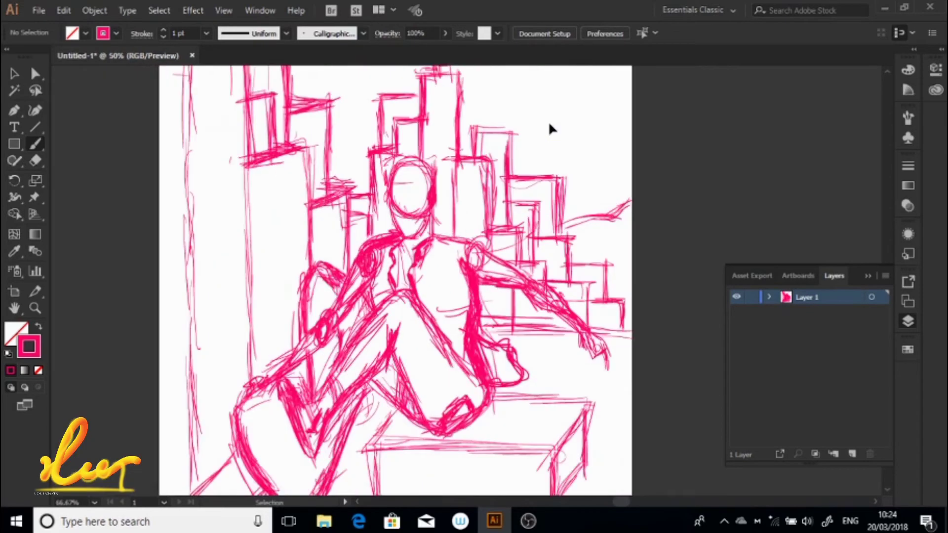
key("ctrl+minus")
key("ctrl+minus")
key("ctrl+minus")
mouse_move(463, 190)
left_mouse_down()
mouse_move(442, 194)
mouse_move(529, 184)
mouse_move(495, 205)
mouse_move(470, 207)
left_mouse_up()
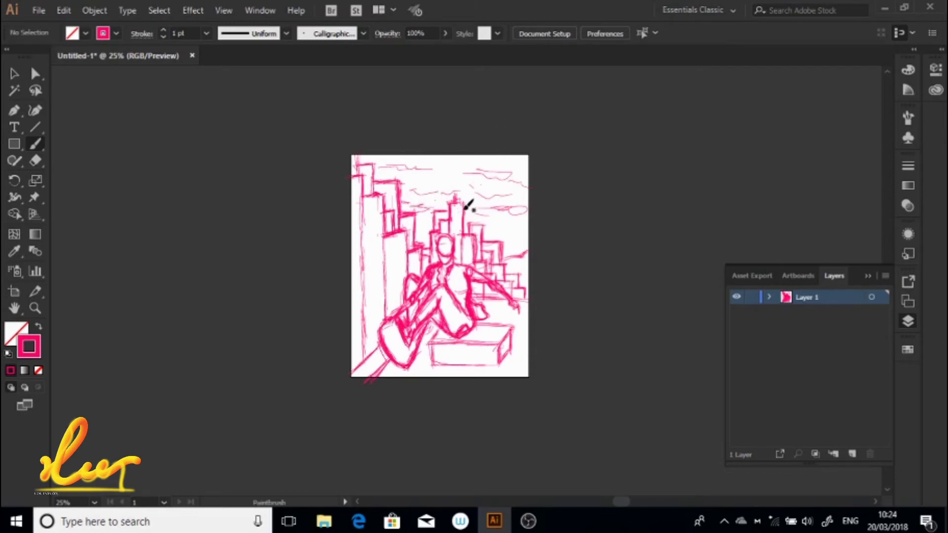
- Sketch looping clouds in the upper-right sky and retrace the artboard's right-edge line
mouse_move(452, 177)
left_mouse_down()
mouse_move(463, 169)
mouse_move(431, 164)
left_mouse_up()
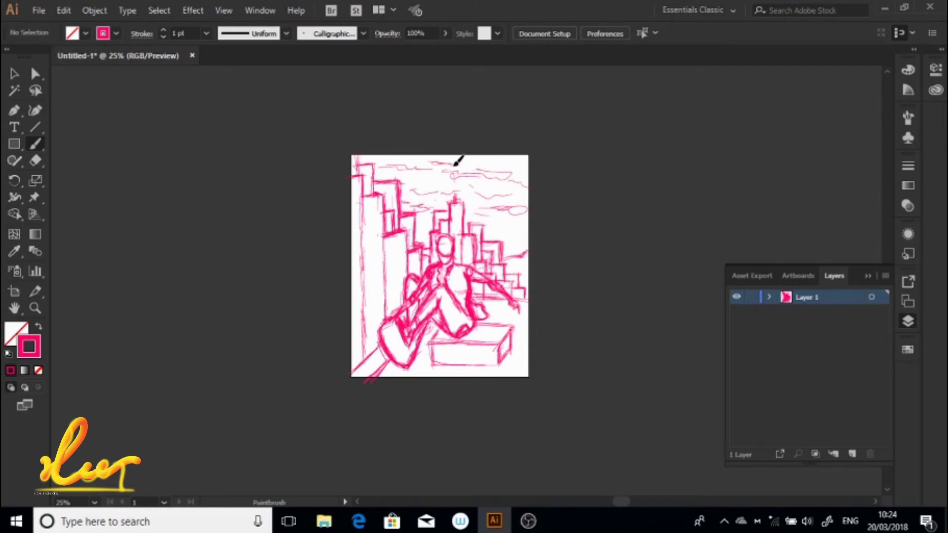
left_click_drag(509, 164, 490, 164)
left_click_drag(512, 207, 509, 209)
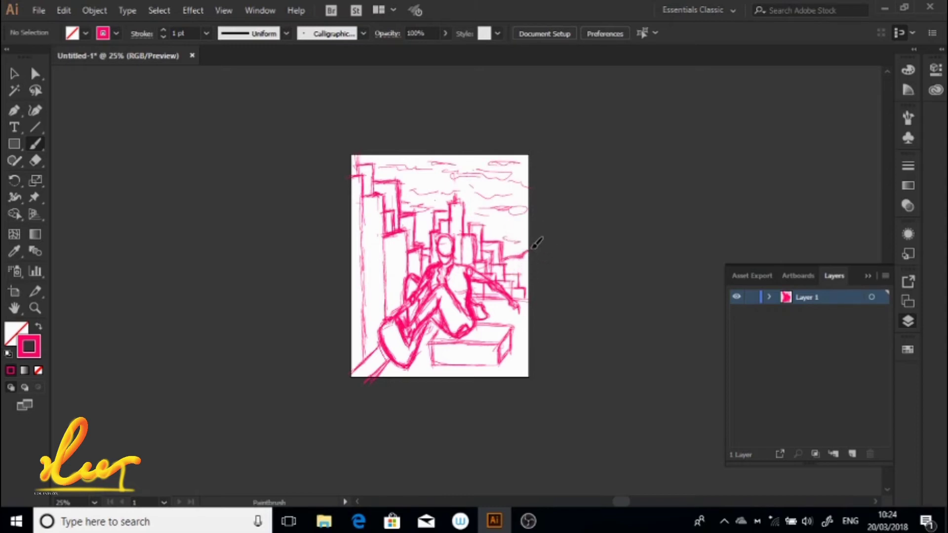
left_click_drag(529, 250, 528, 299)
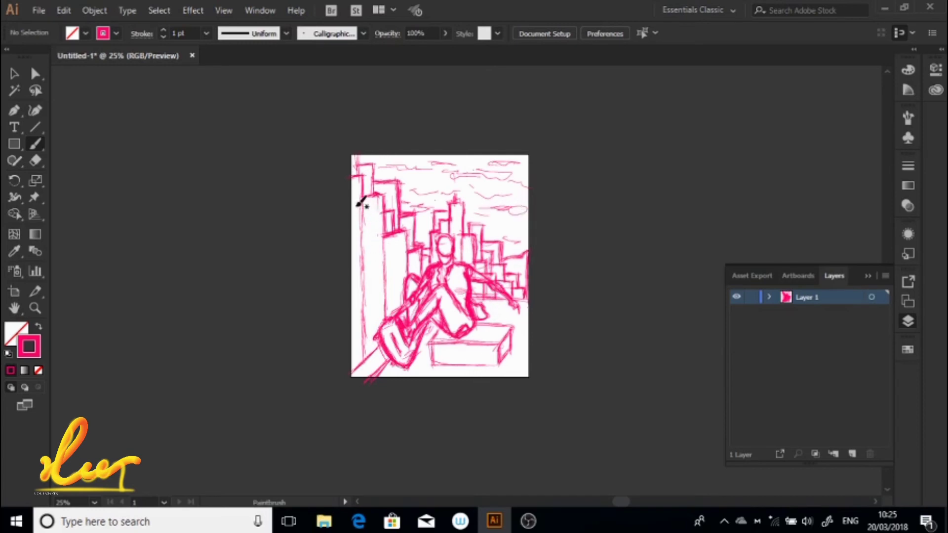
- Retrace the left buildings' edges and top, then hatch along the bottom of the ledge box
left_click_drag(368, 217, 369, 351)
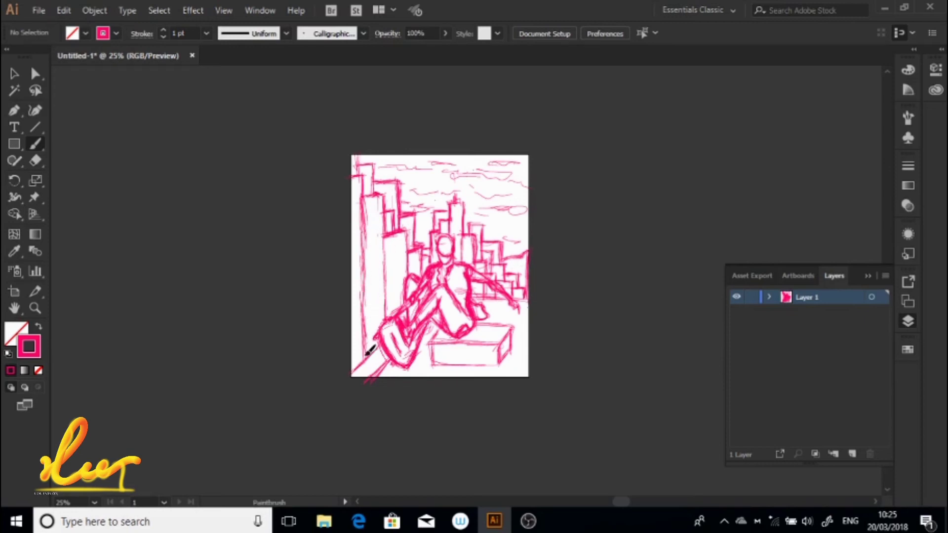
left_click_drag(381, 235, 387, 304)
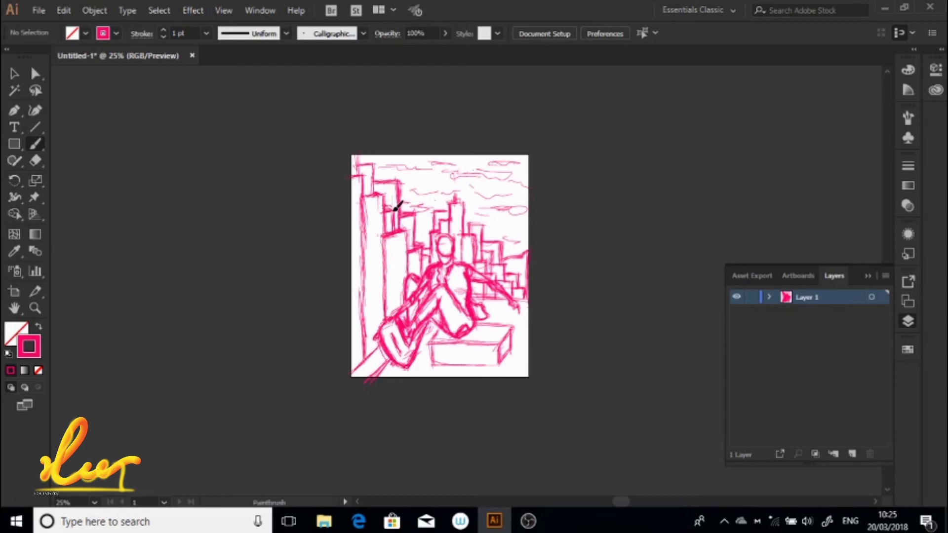
left_click_drag(401, 229, 407, 267)
mouse_move(372, 190)
left_mouse_down()
mouse_move(392, 182)
mouse_move(377, 182)
mouse_move(374, 166)
left_mouse_up()
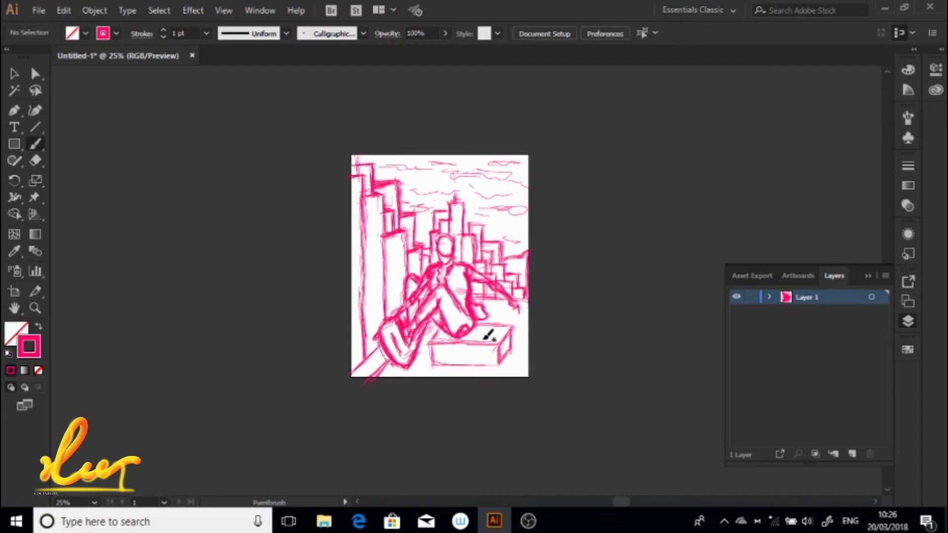
left_click_drag(437, 365, 511, 365)
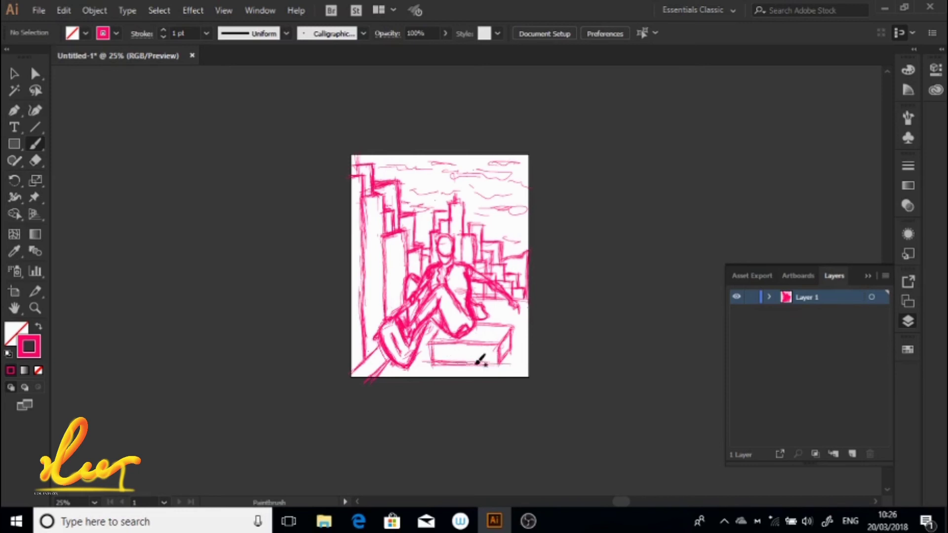
left_click_drag(430, 368, 487, 366)
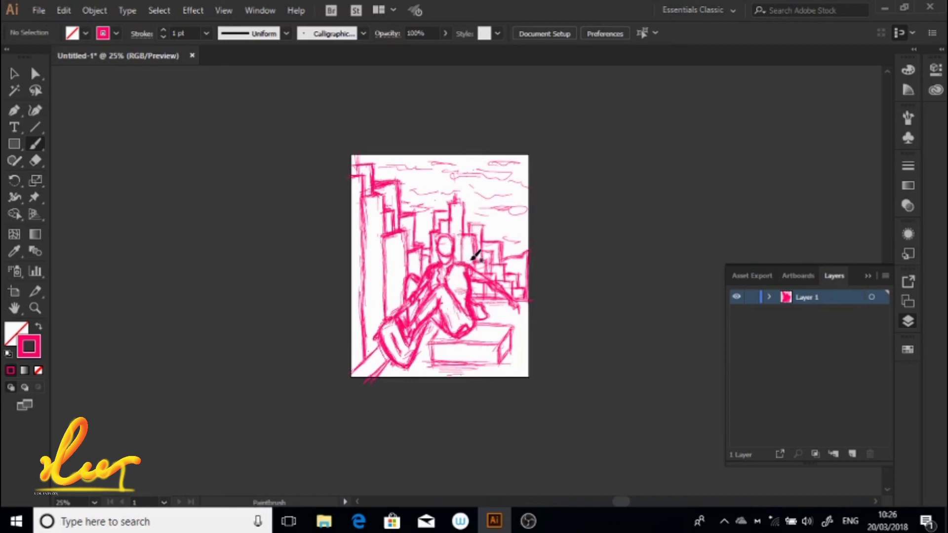
- Zoom in on the figure, then zoom back out to view the whole artboard
key("ctrl+plus")
key("ctrl+plus")
key("ctrl+plus")
key("ctrl+plus")
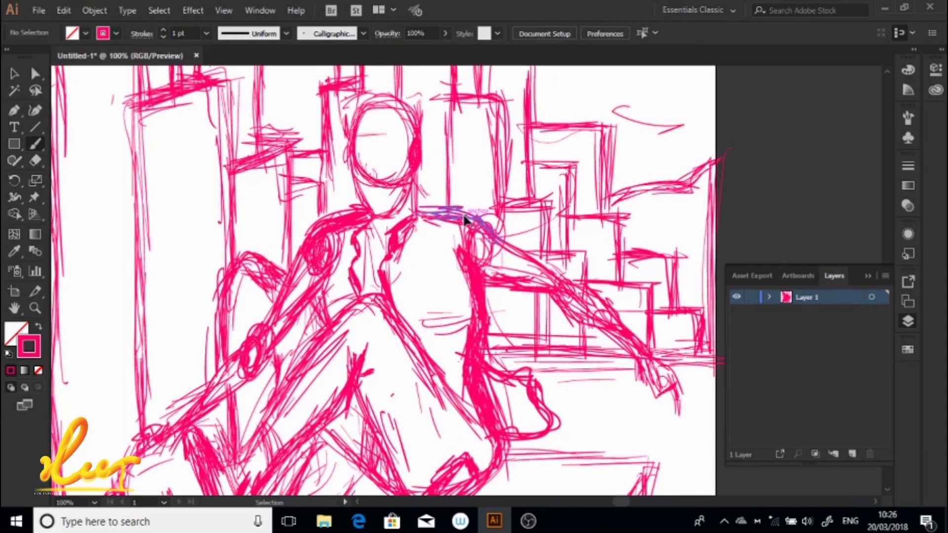
key("ctrl+minus")
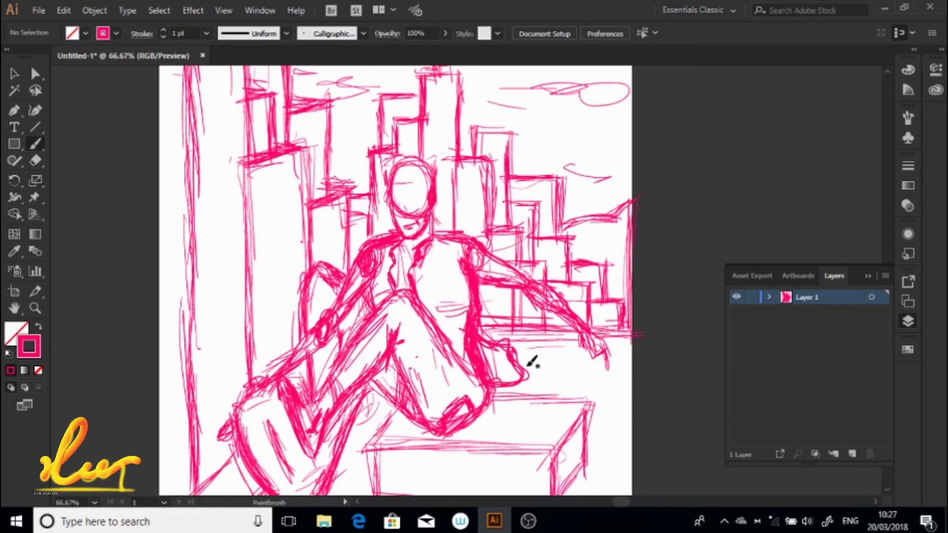
key("ctrl+minus")
key("ctrl+minus")
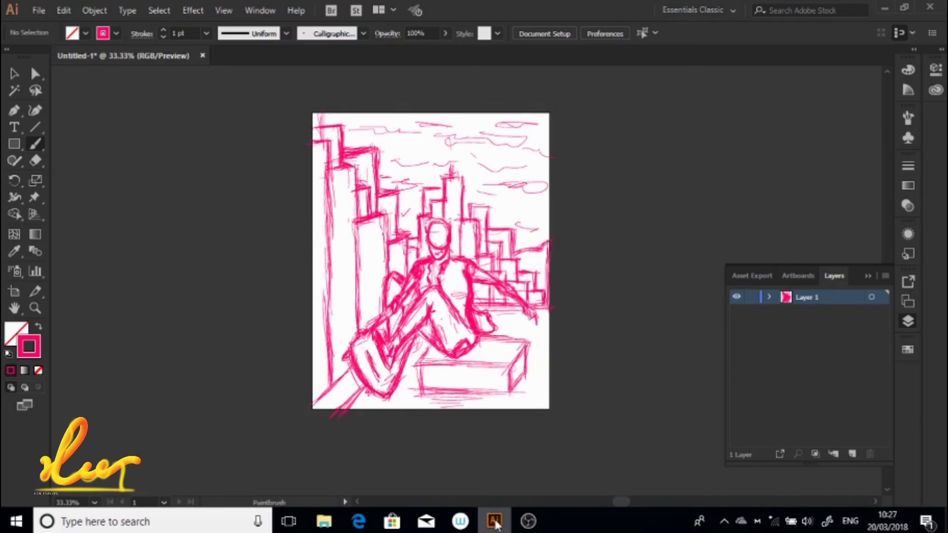
- Bring the OBS Studio recorder window up from the taskbar
left_click(528, 521)
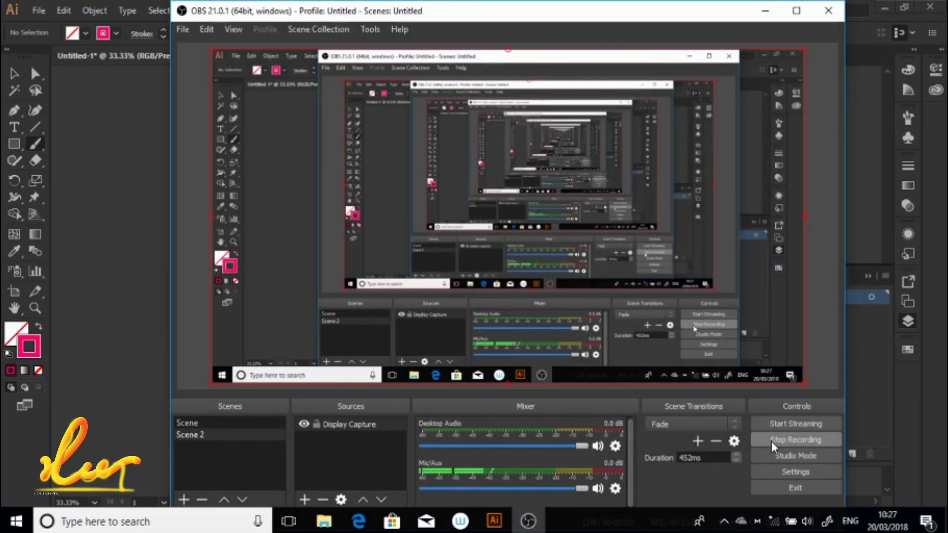